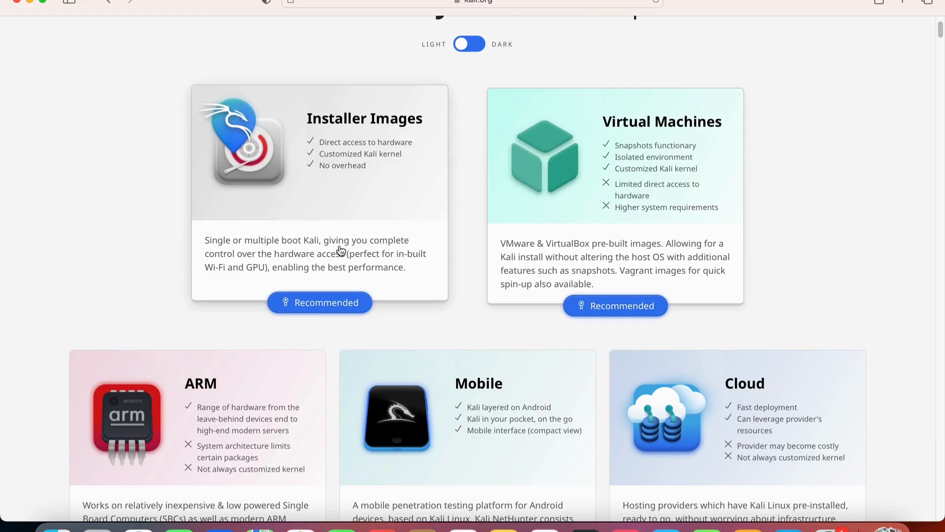
Open the ARM section of the Kali download page and read its introduction and default credentials note.
scroll(339, 251, "down", 1)
scroll(339, 249, "down", 5)
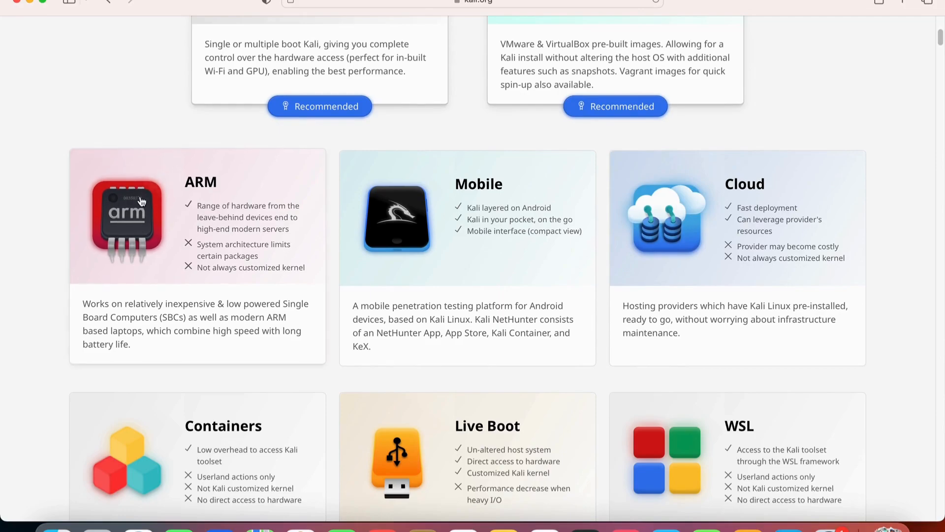
left_click(204, 182)
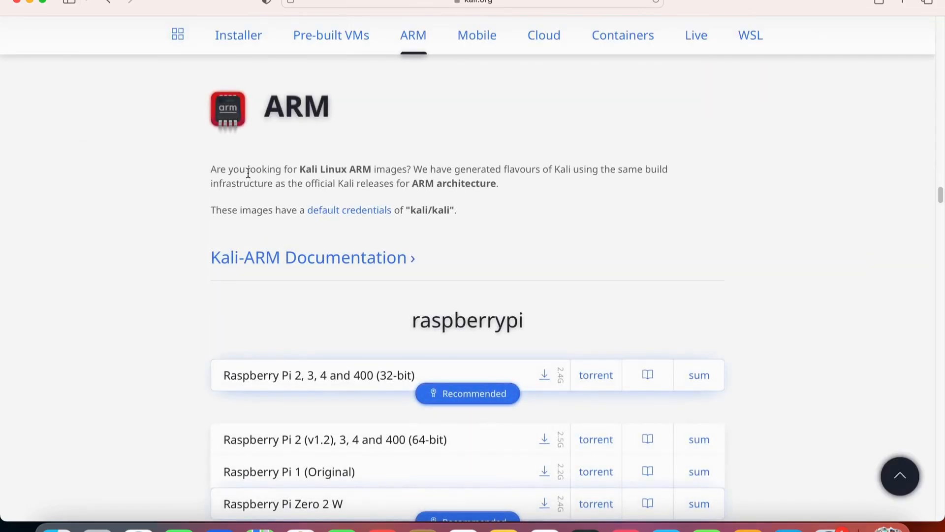
left_click_drag(222, 170, 561, 170)
left_click_drag(237, 184, 501, 187)
left_click(510, 205)
left_click_drag(410, 211, 445, 210)
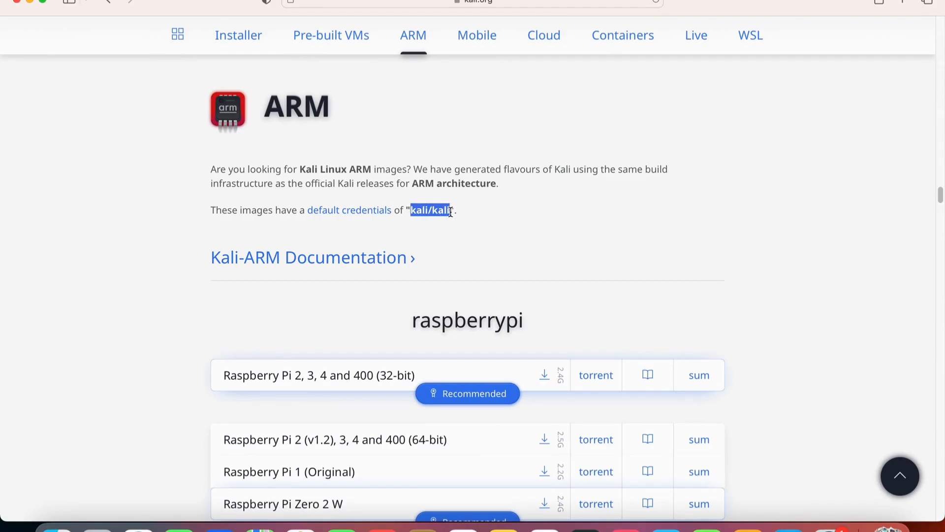
Examine the ARM image lists for Raspberry Pi, pine64, Gateworks and WithSecure devices.
scroll(554, 198, "down", 3)
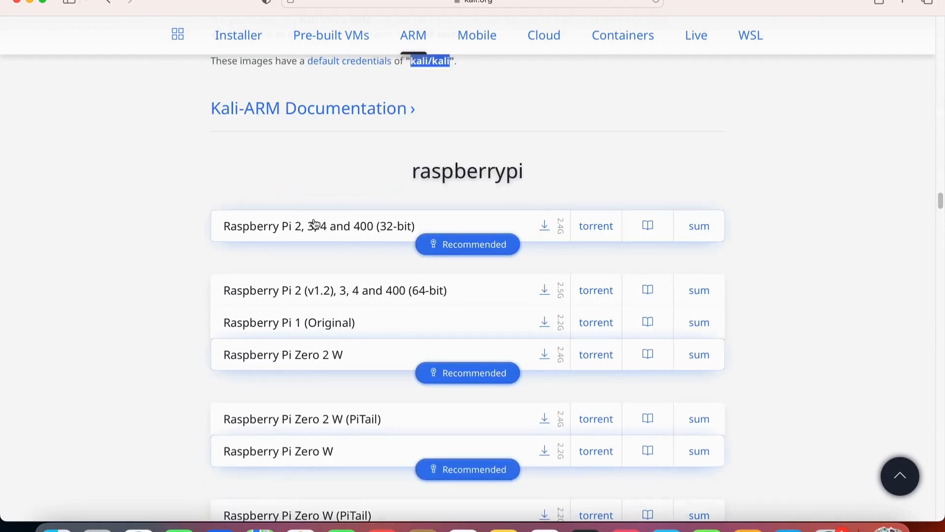
left_click_drag(411, 172, 569, 163)
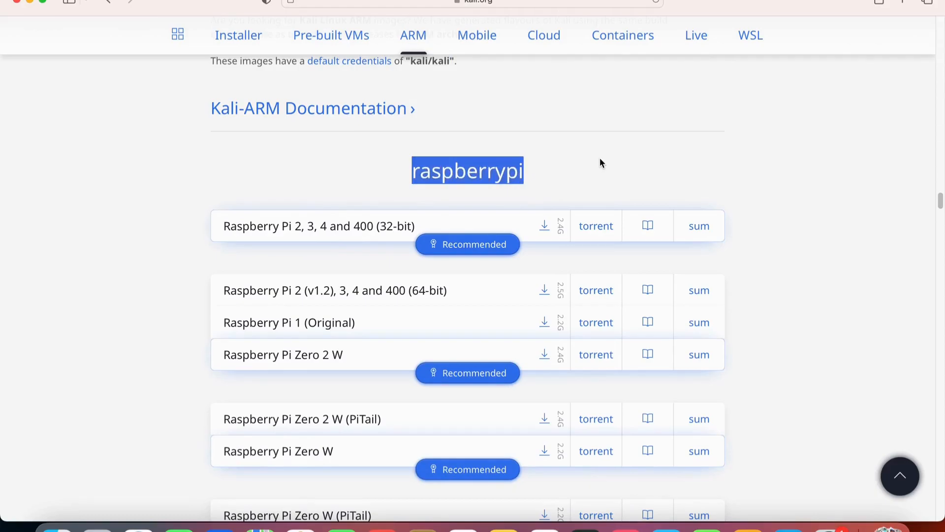
left_click(491, 228)
scroll(491, 228, "down", 3)
scroll(490, 235, "down", 7)
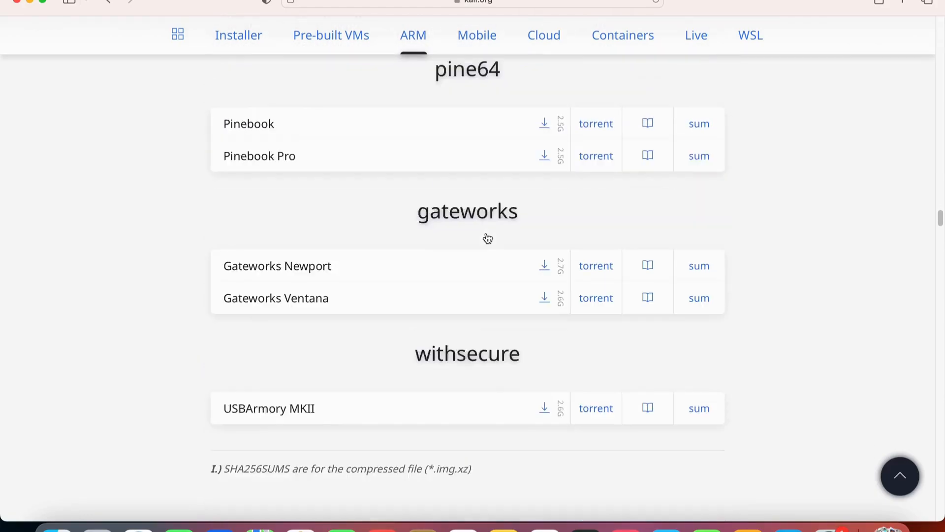
scroll(486, 232, "down", 4)
scroll(486, 232, "down", 5)
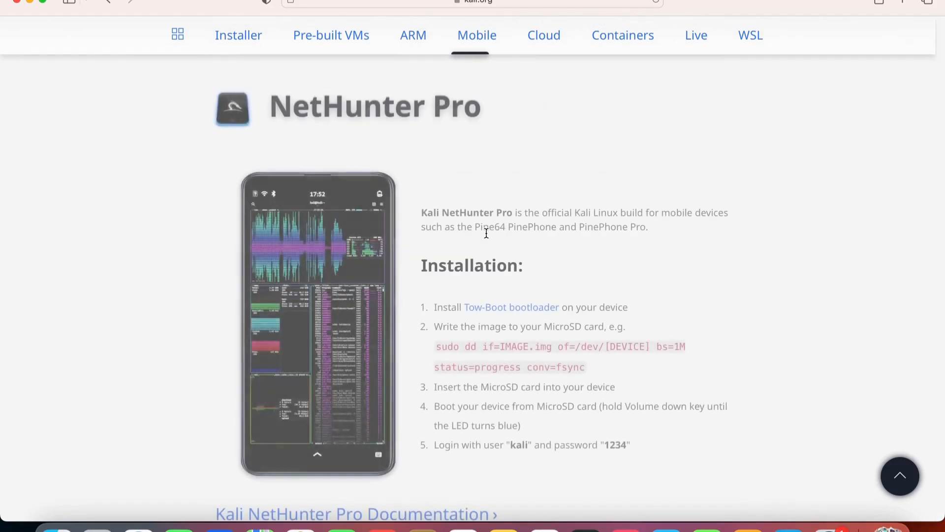
scroll(486, 233, "up", 15)
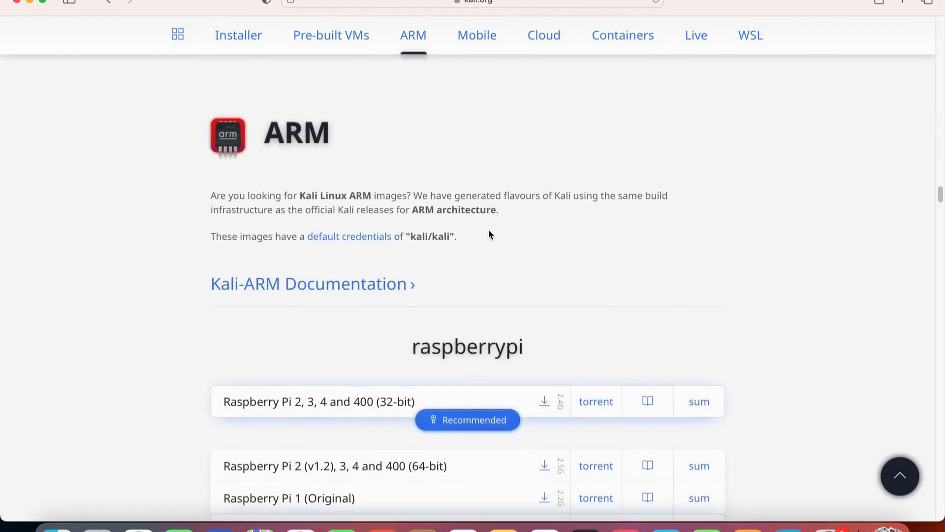
scroll(489, 235, "down", 2)
scroll(490, 233, "down", 2)
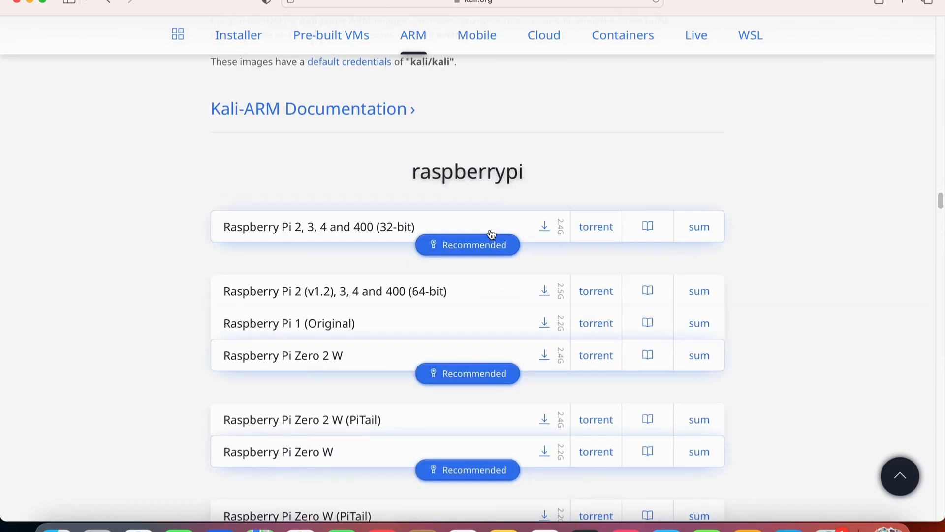
scroll(484, 204, "down", 3)
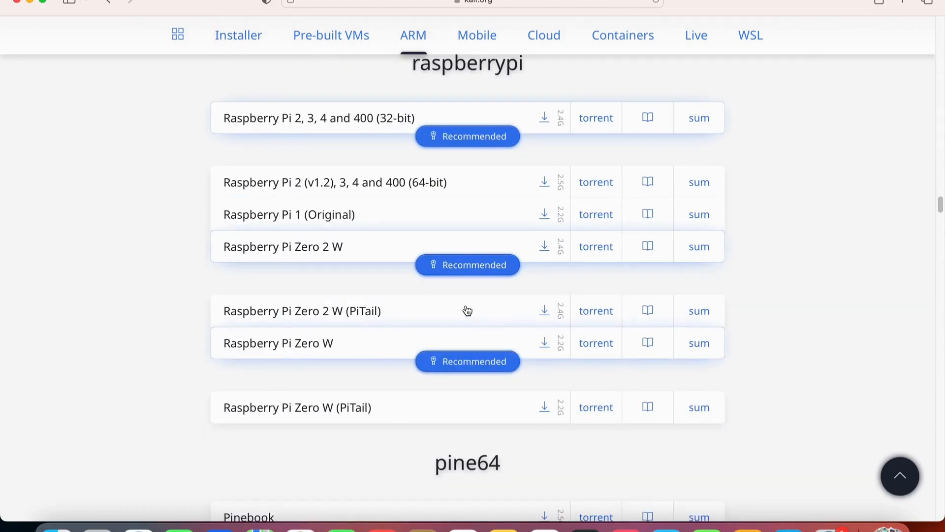
scroll(462, 306, "down", 4)
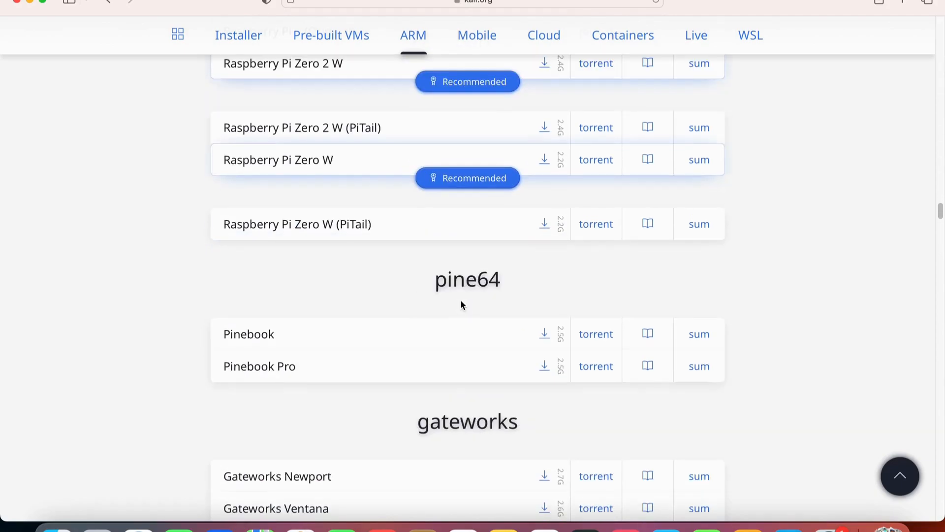
scroll(463, 304, "down", 4)
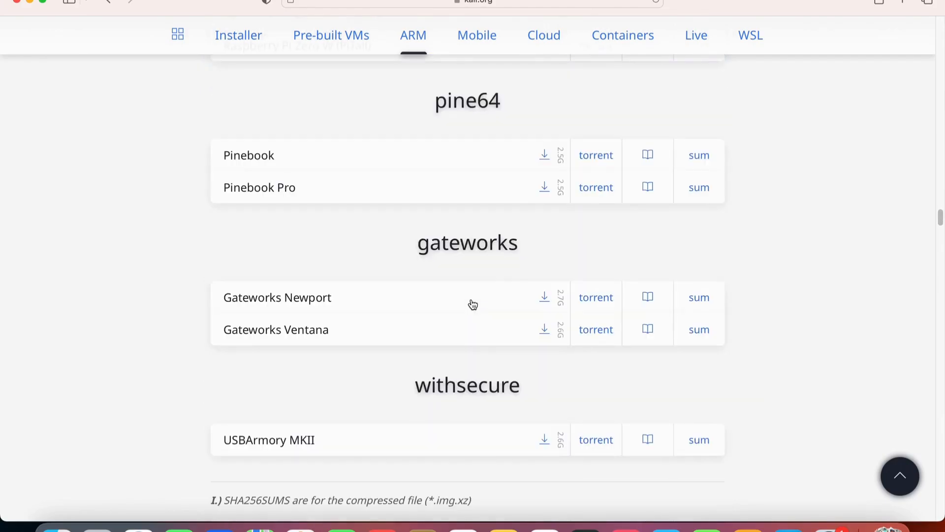
scroll(471, 304, "down", 2)
scroll(472, 304, "down", 2)
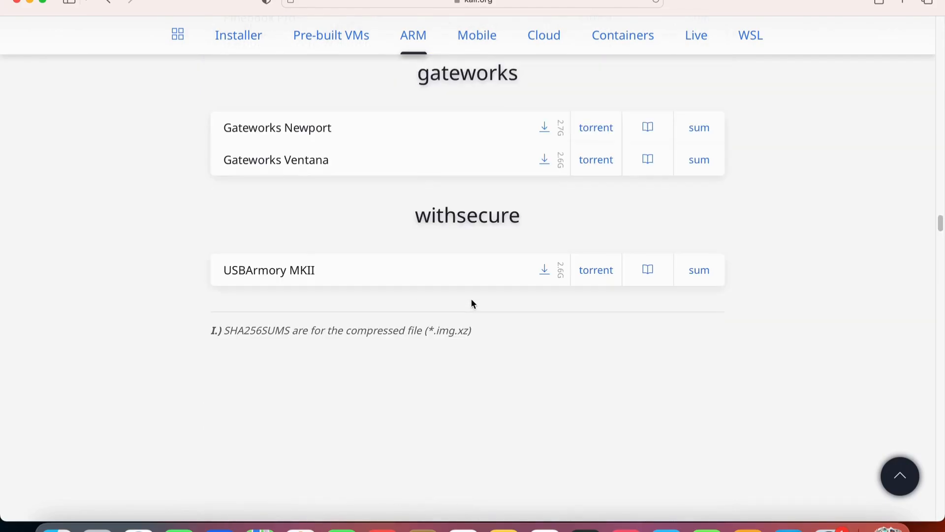
Review the 64-bit pre-built virtual machine images for VMware, VirtualBox, Hyper-V and QEMU.
scroll(471, 302, "up", 10)
scroll(492, 211, "up", 20)
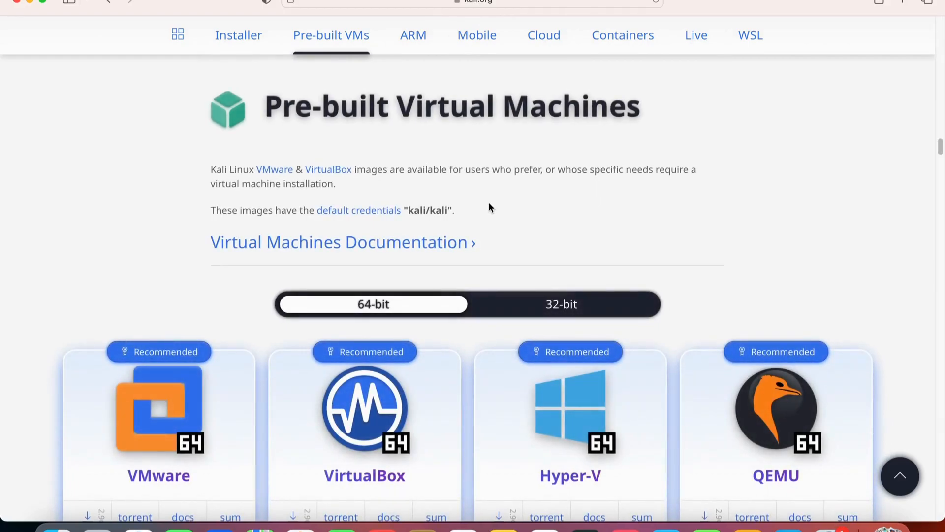
scroll(490, 207, "down", 2)
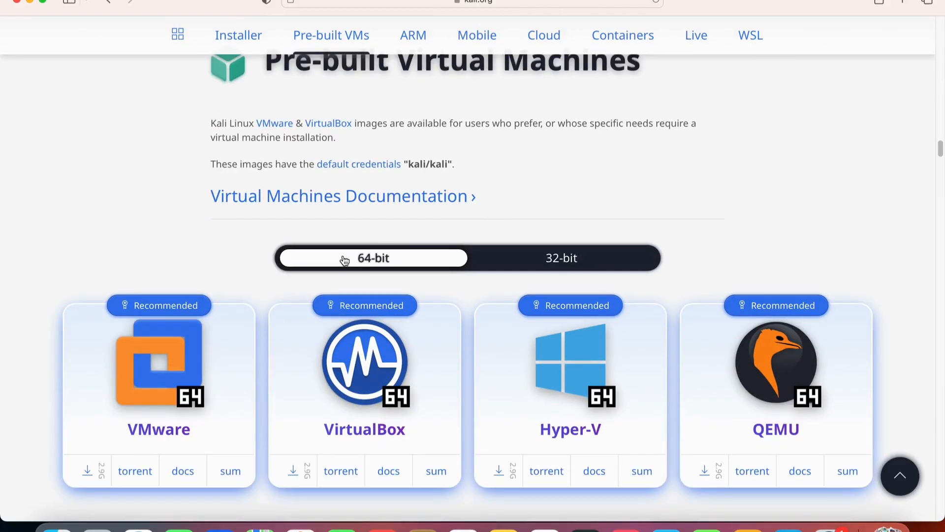
scroll(333, 250, "down", 4)
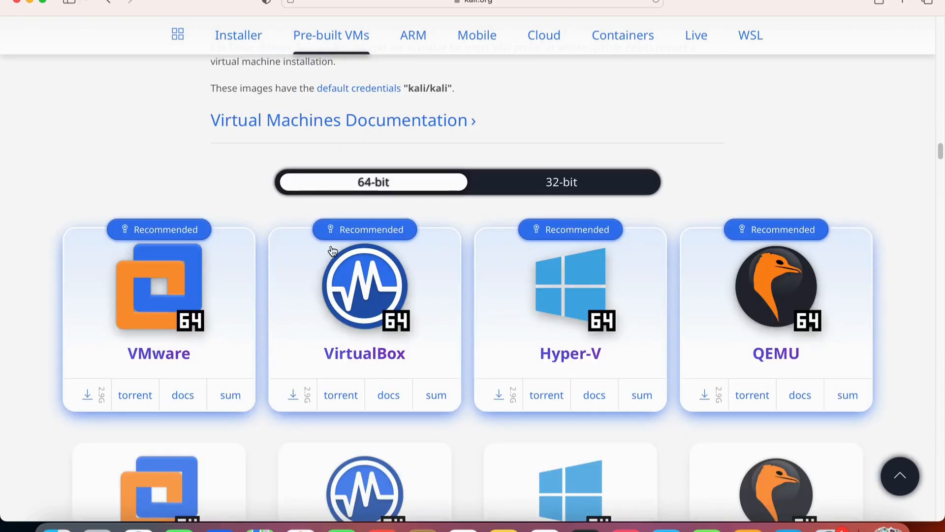
scroll(332, 250, "down", 3)
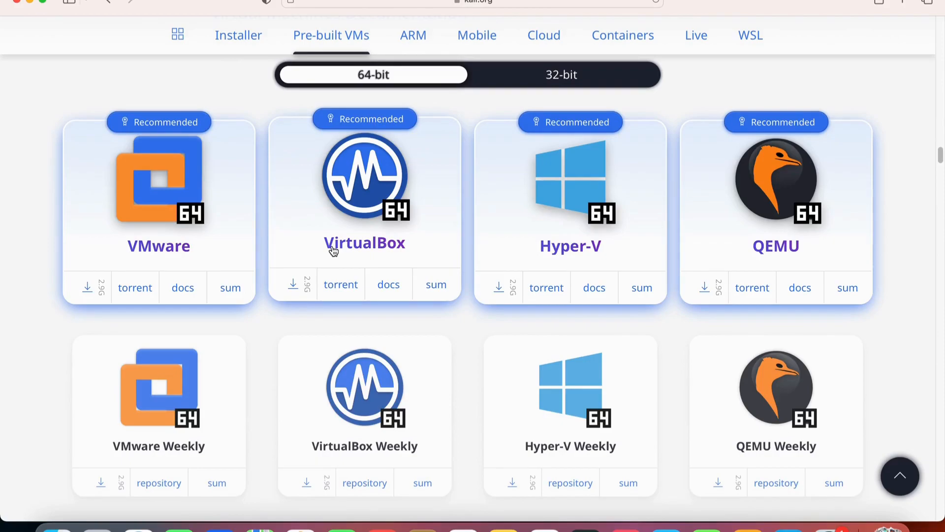
scroll(596, 205, "up", 3)
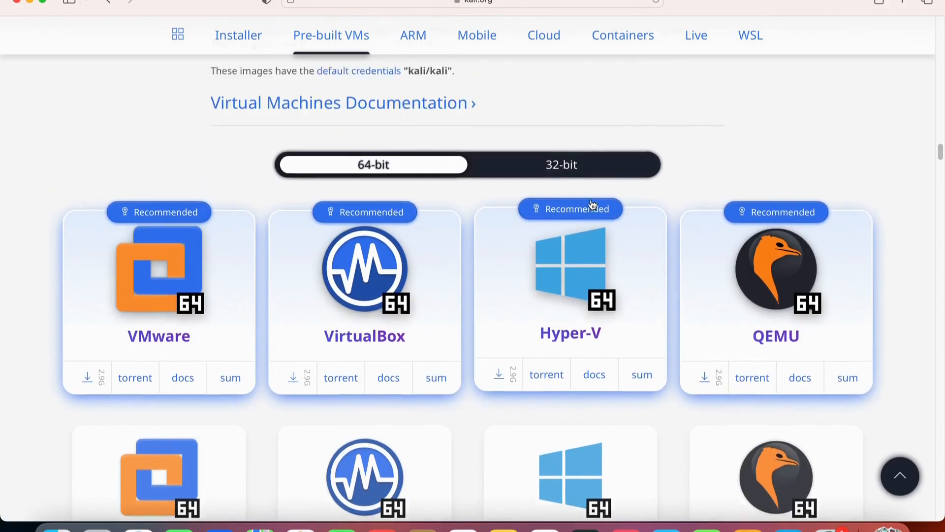
Go to the Installer Images section and show the Kali Linux 2023.3 images for Apple Silicon (ARM64).
scroll(583, 198, "up", 15)
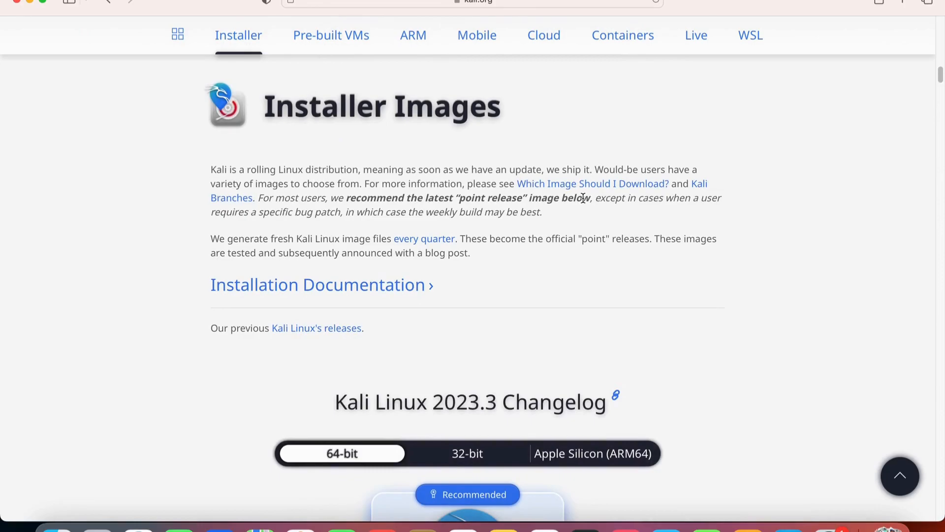
scroll(583, 198, "up", 10)
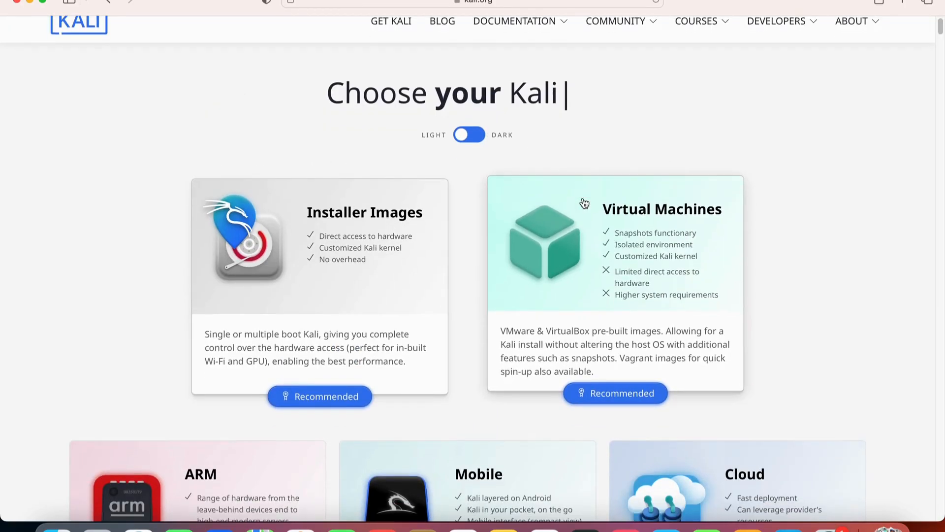
scroll(585, 202, "down", 5)
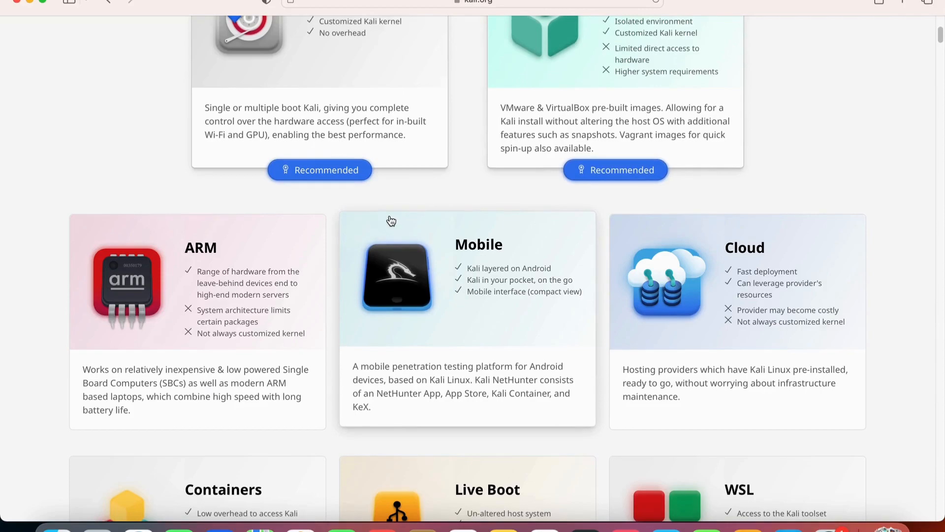
scroll(469, 241, "down", 4)
scroll(468, 242, "down", 5)
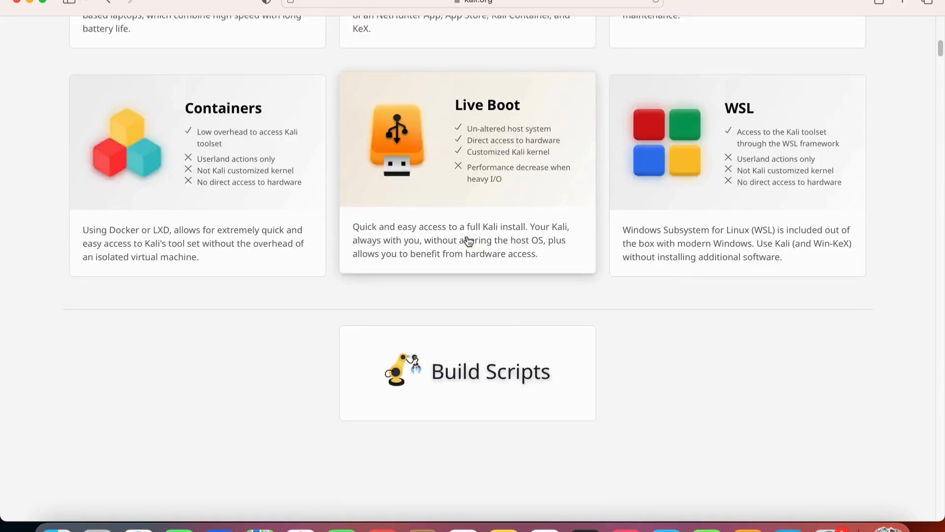
left_click(469, 241)
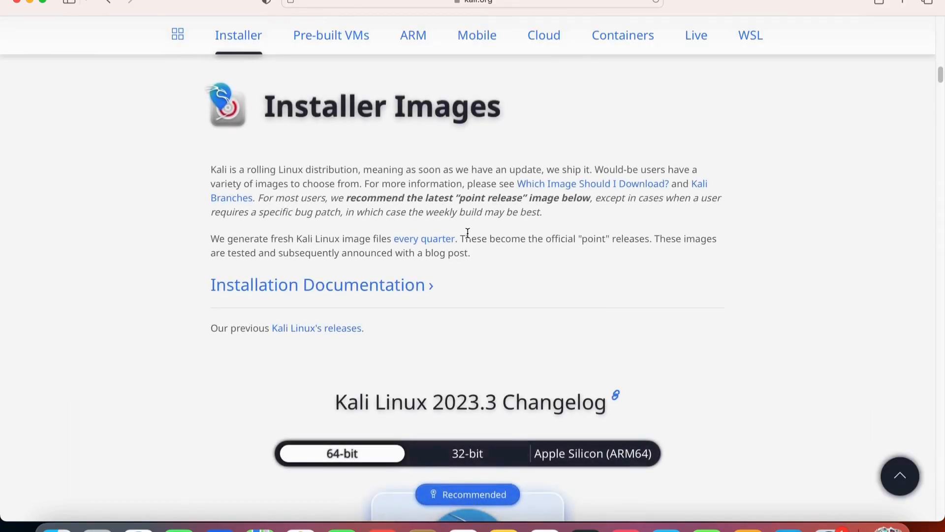
scroll(468, 235, "down", 3)
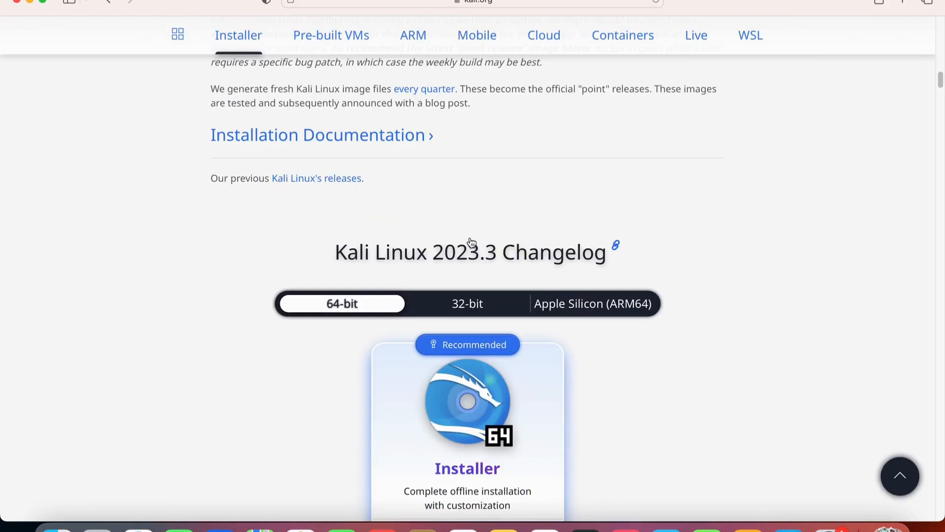
scroll(483, 245, "down", 2)
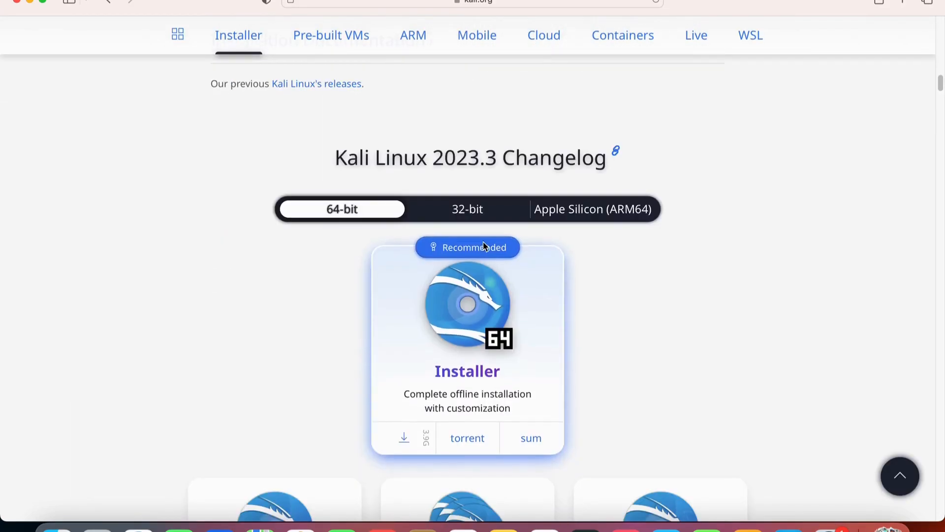
left_click(598, 212)
scroll(501, 241, "down", 2)
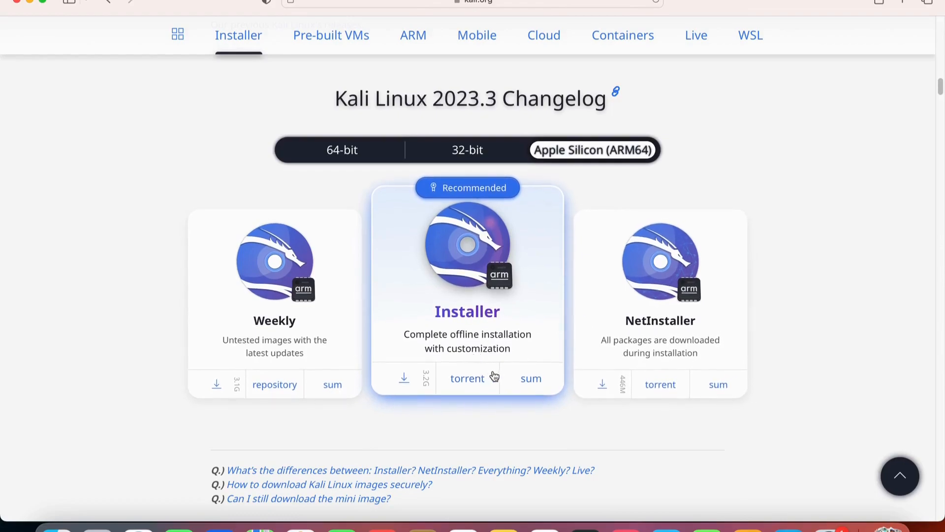
left_click(404, 380)
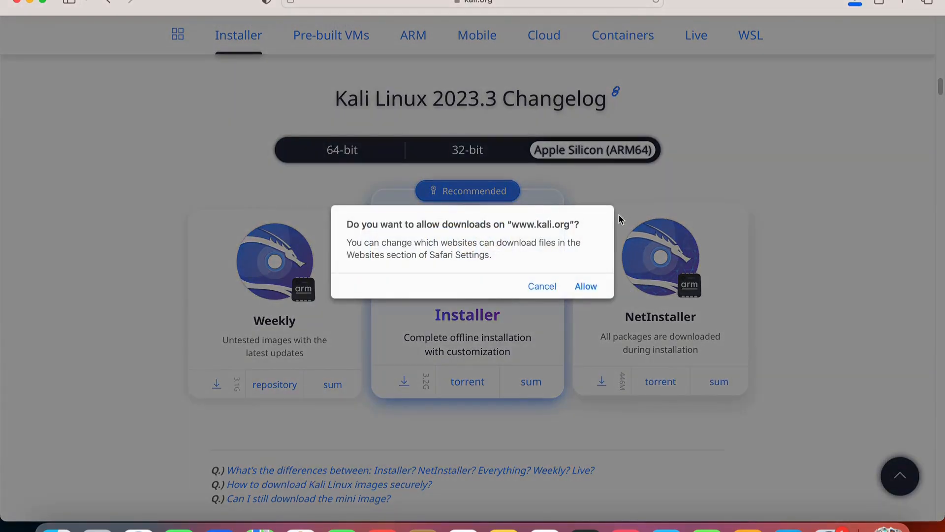
left_click(586, 285)
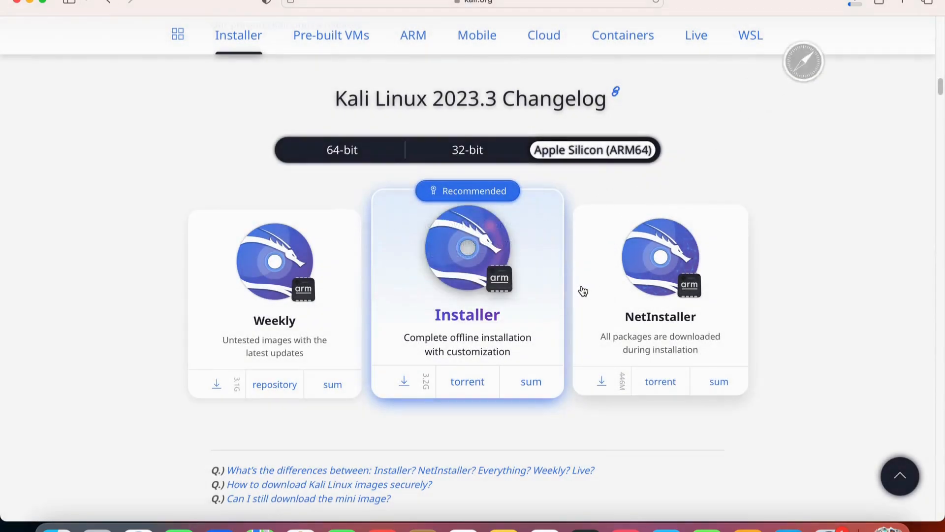
left_click(854, 6)
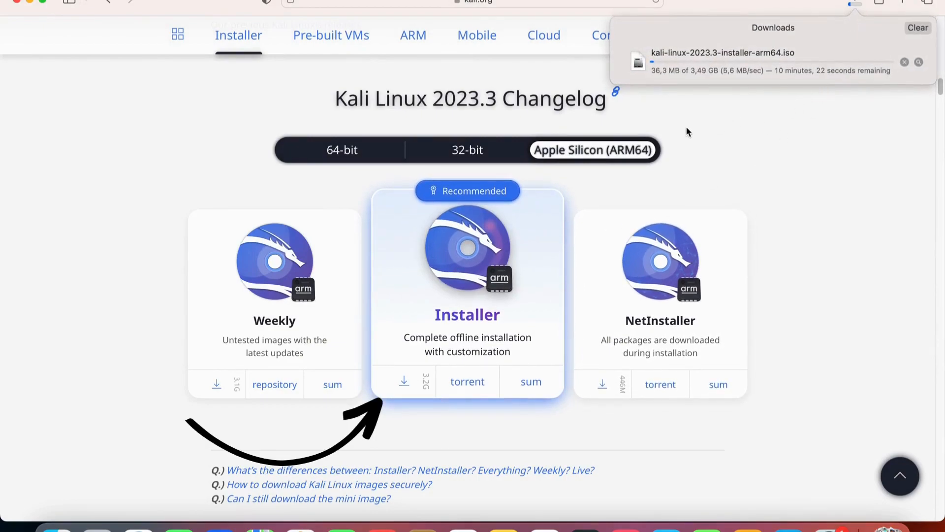
left_click(736, 129)
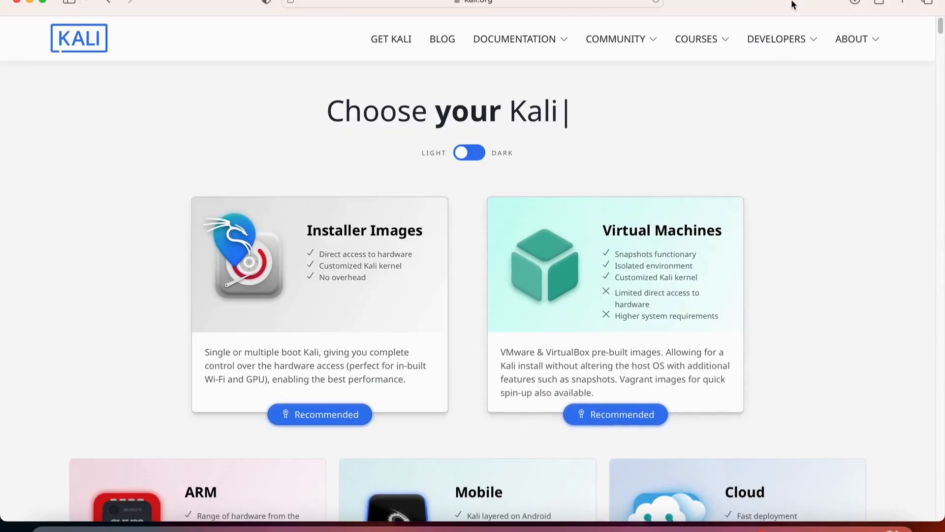
Check the browser's download list for the kali-linux-2023.3-installer-arm64.iso file.
mouse_move(752, 54)
left_click(855, 2)
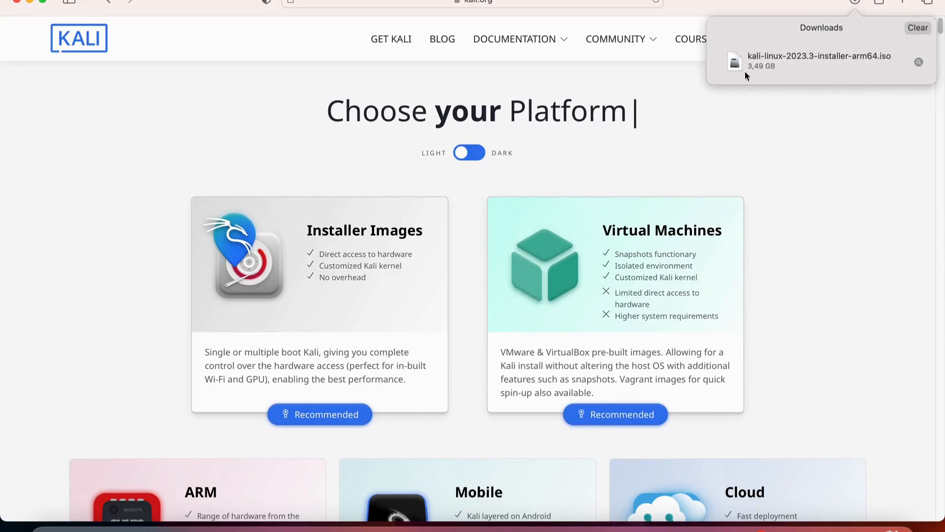
left_click(685, 112)
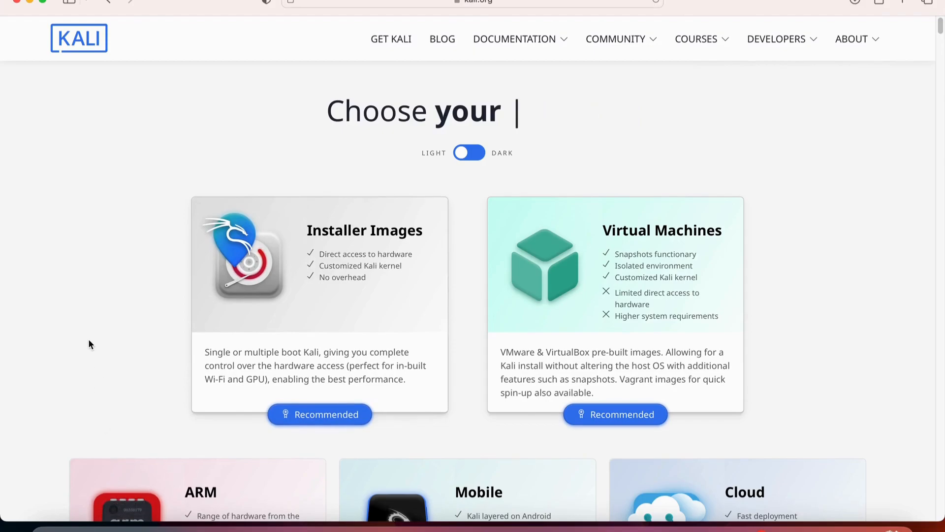
Switch to Finder and select kali-linux-2023.3-installer-arm64.iso in the Downloads folder.
left_click(50, 523)
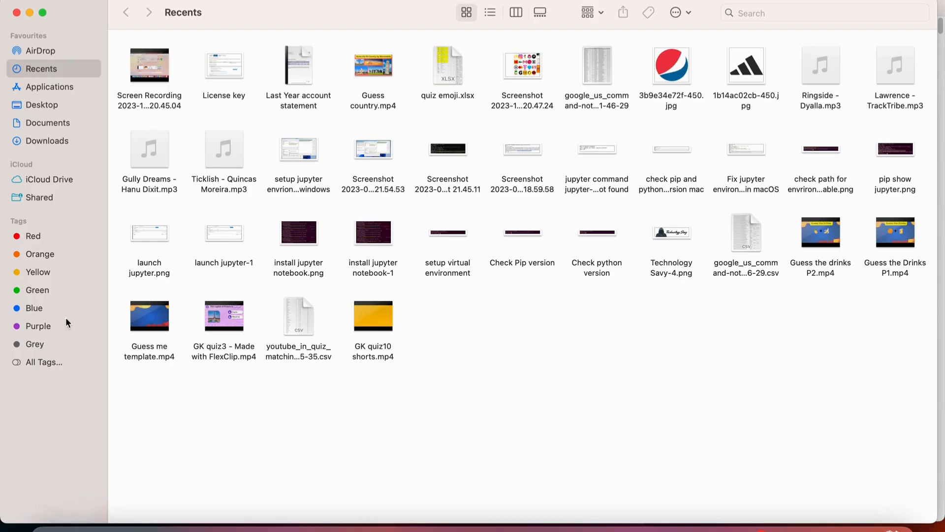
left_click(39, 143)
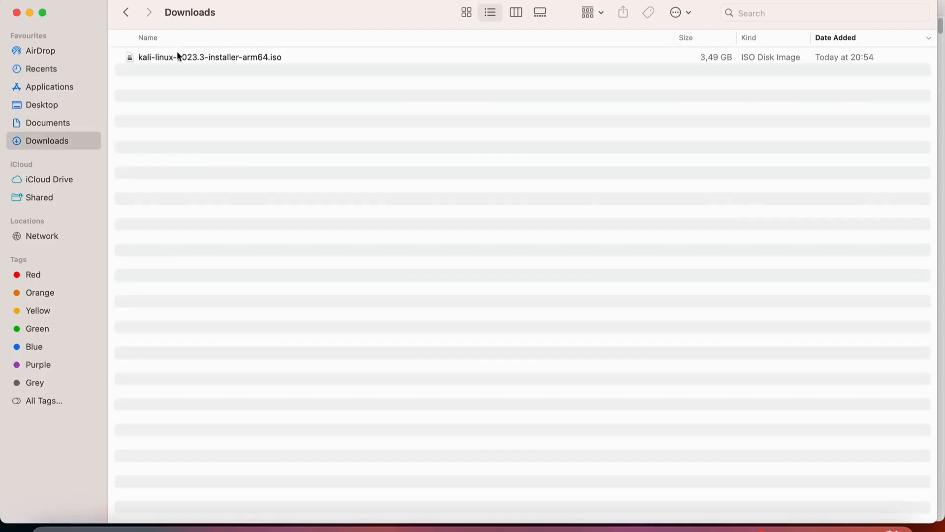
left_click(309, 60)
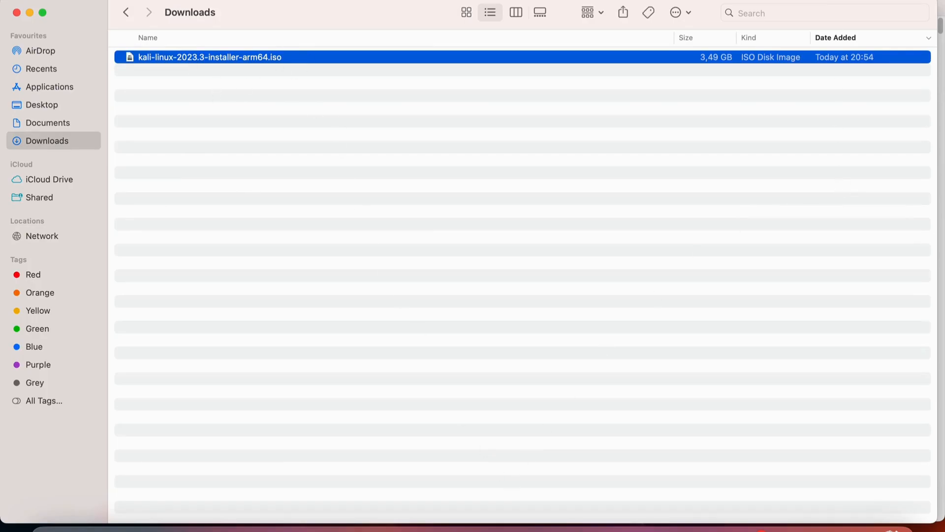
Switch to VMware Fusion by searching the Mac for vmware.
key("super+space")
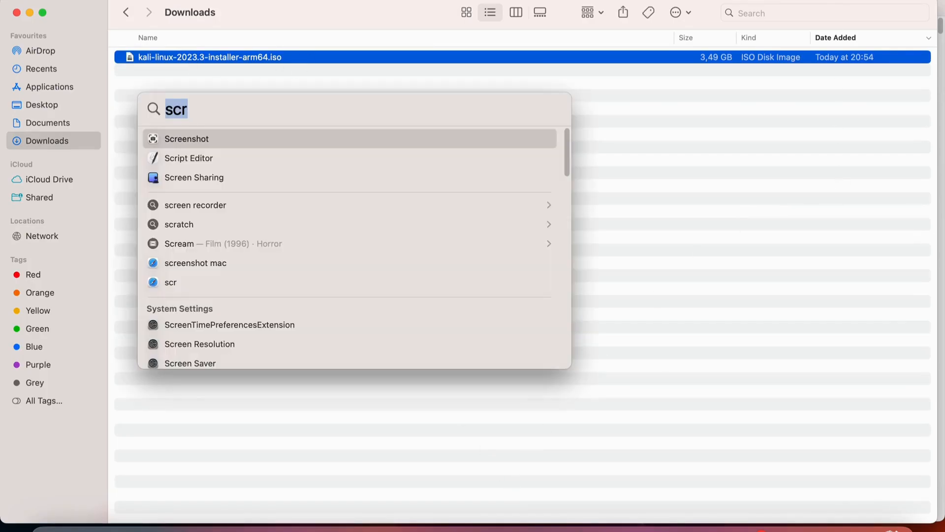
type("vmware")
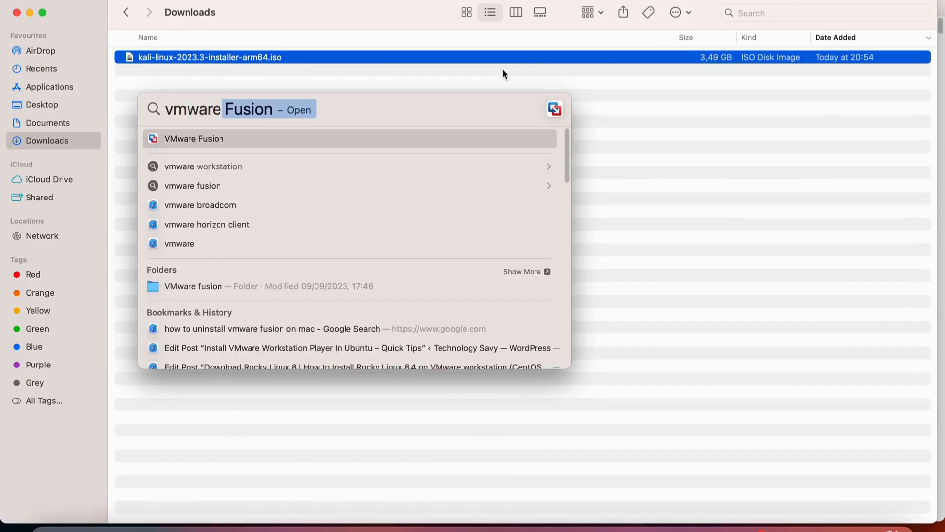
left_click(245, 137)
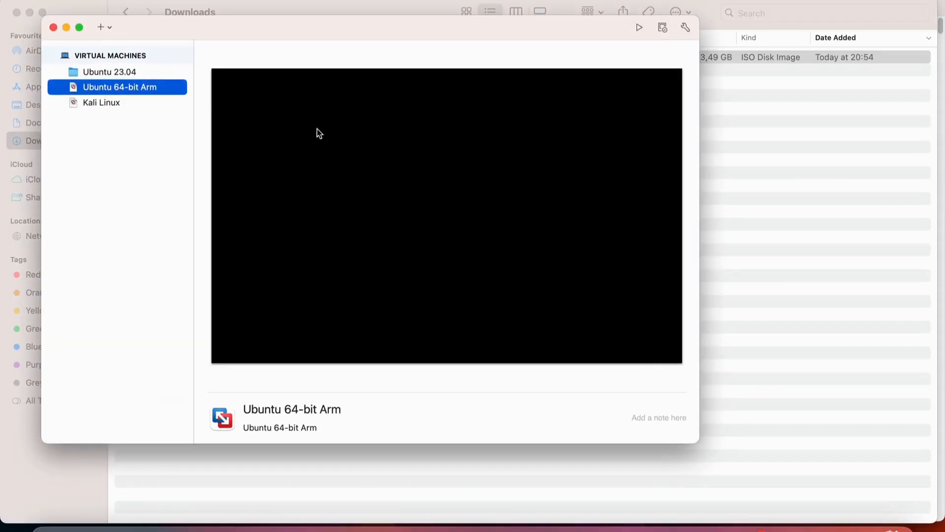
Remove the existing Kali Linux virtual machine from the library.
left_click(114, 105)
right_click(113, 107)
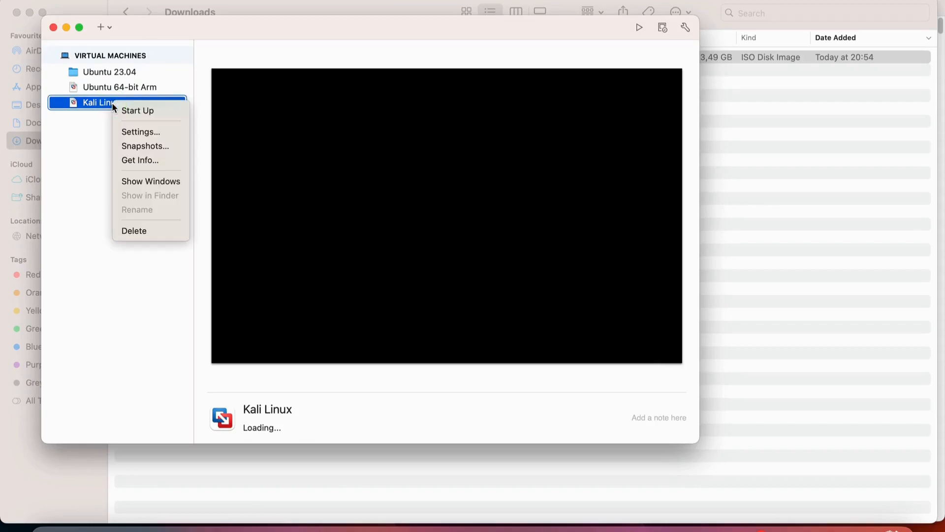
left_click(142, 230)
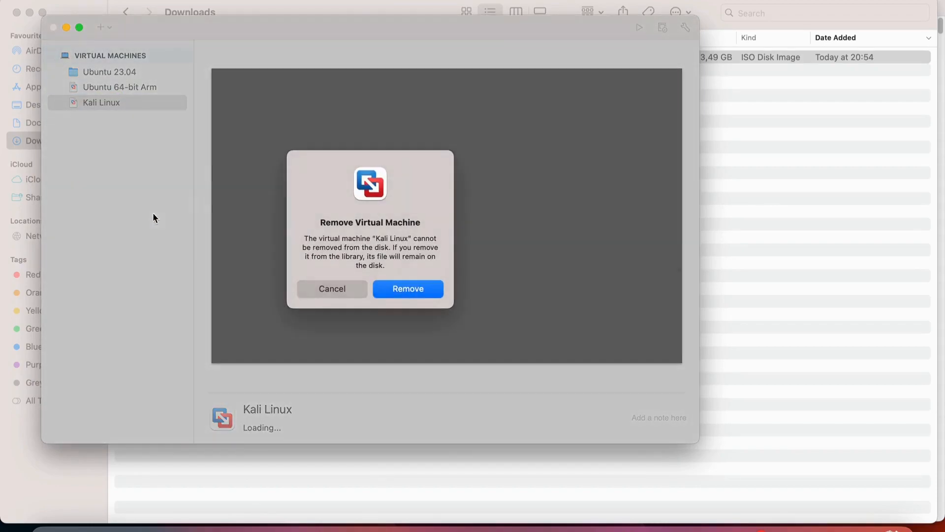
left_click(399, 293)
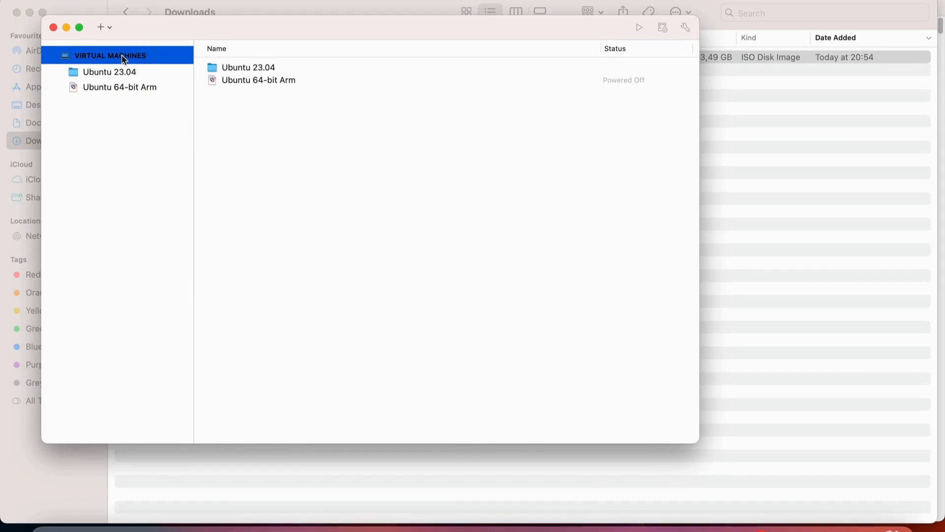
right_click(123, 60)
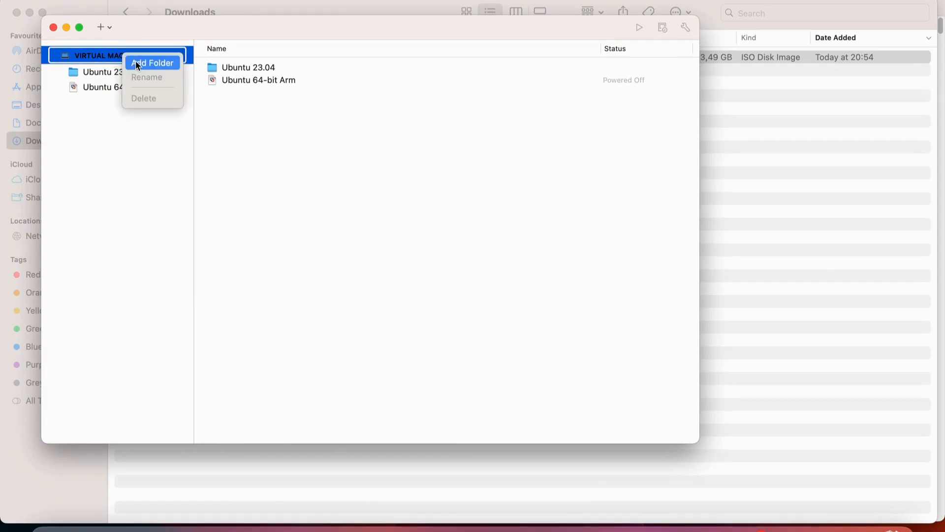
left_click(290, 154)
left_click(273, 138)
right_click(273, 137)
left_click(244, 159)
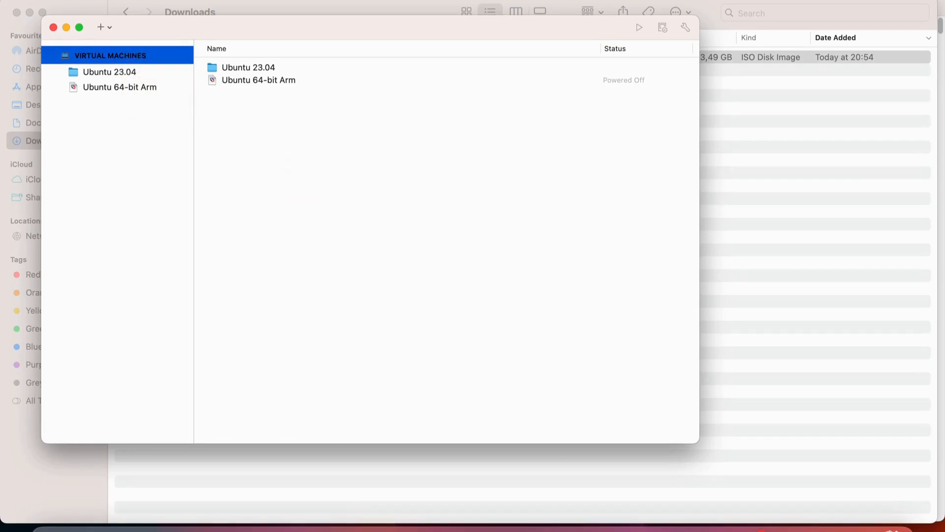
Set up a new virtual machine from kali-linux-2023.3-installer-arm64.iso in Downloads, with Debian 12.x 64-bit Arm as its Linux operating system.
left_click(221, 1)
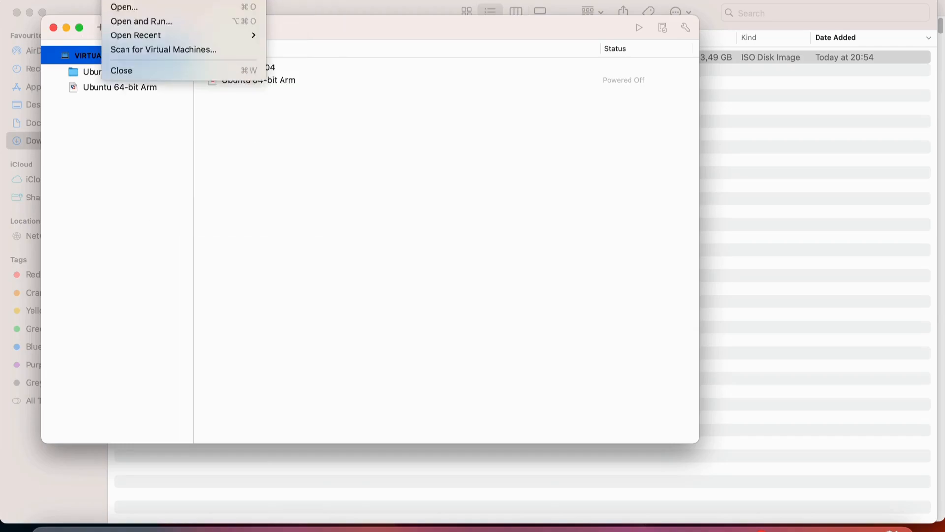
left_click(127, 0)
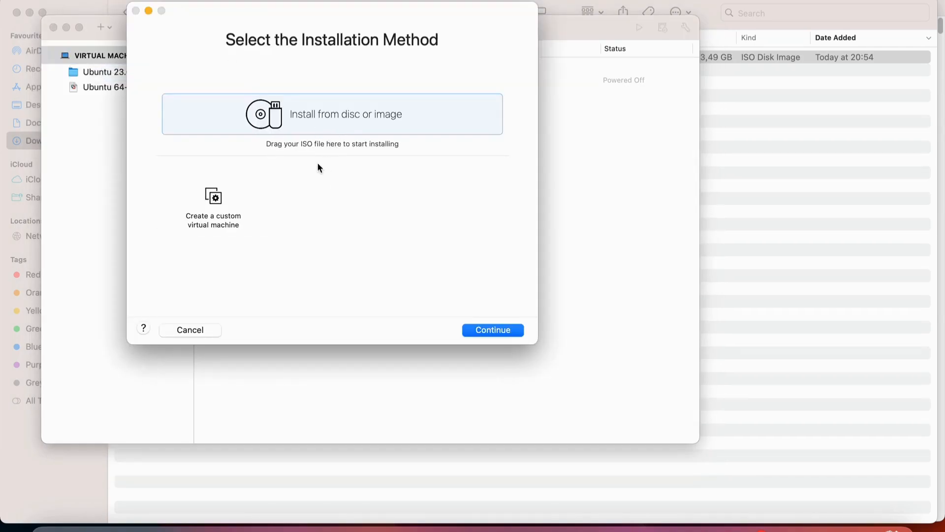
left_click(485, 329)
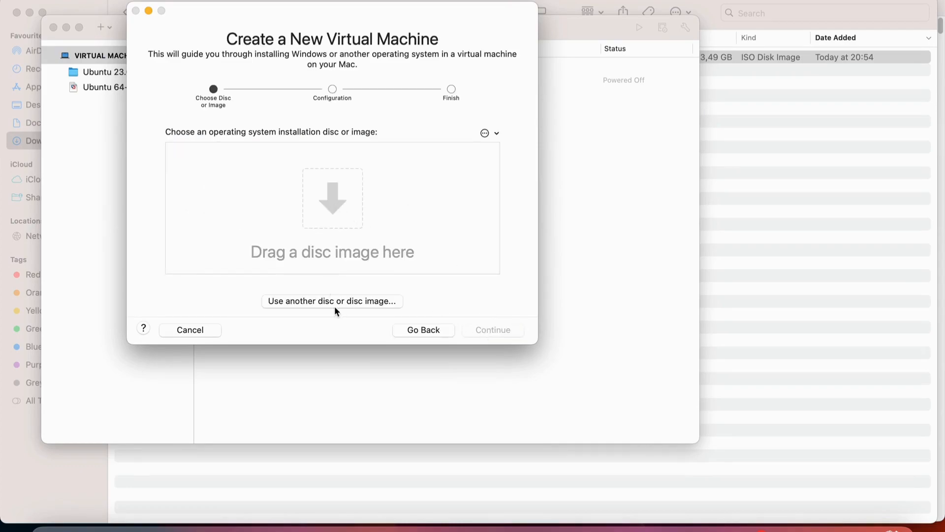
left_click(327, 302)
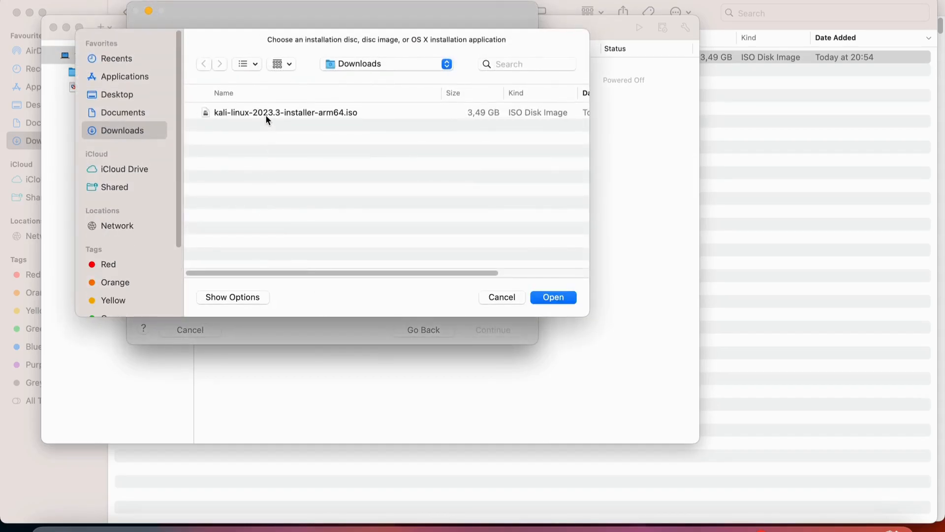
double_click(266, 114)
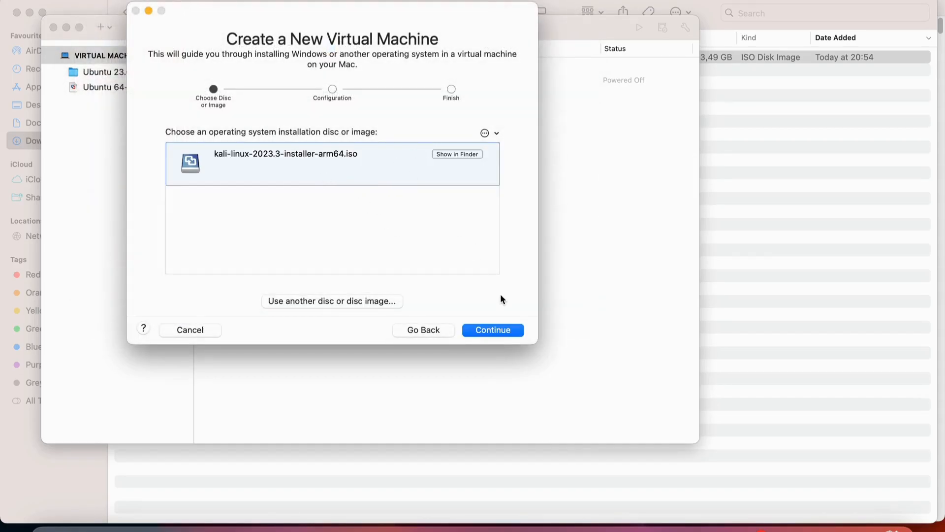
left_click(494, 331)
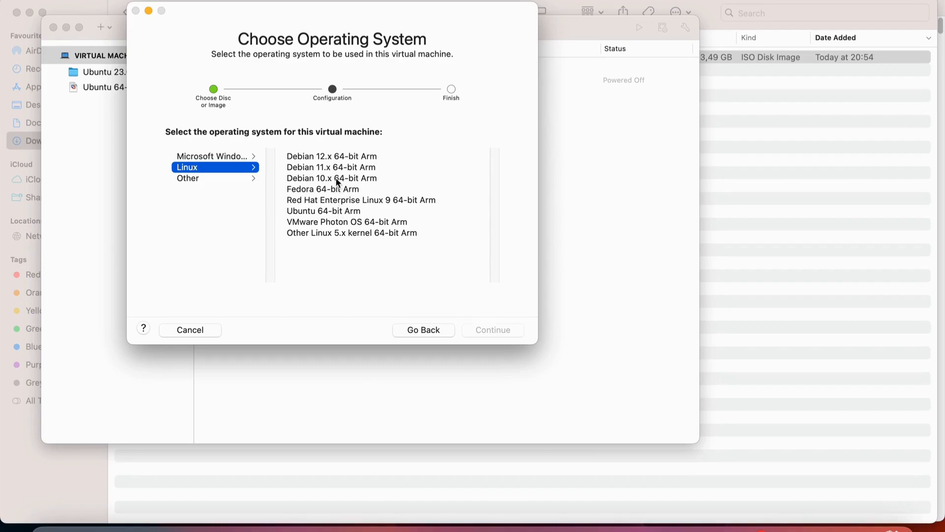
left_click(338, 157)
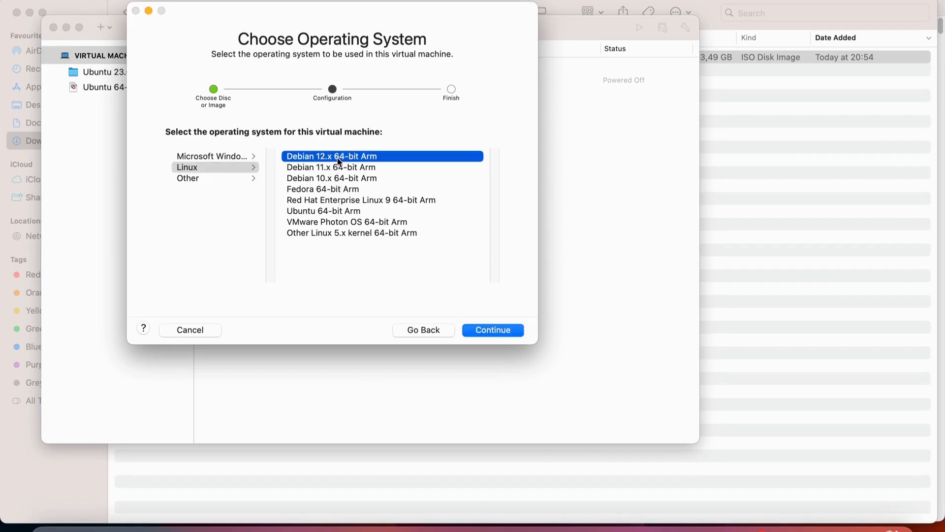
left_click(481, 330)
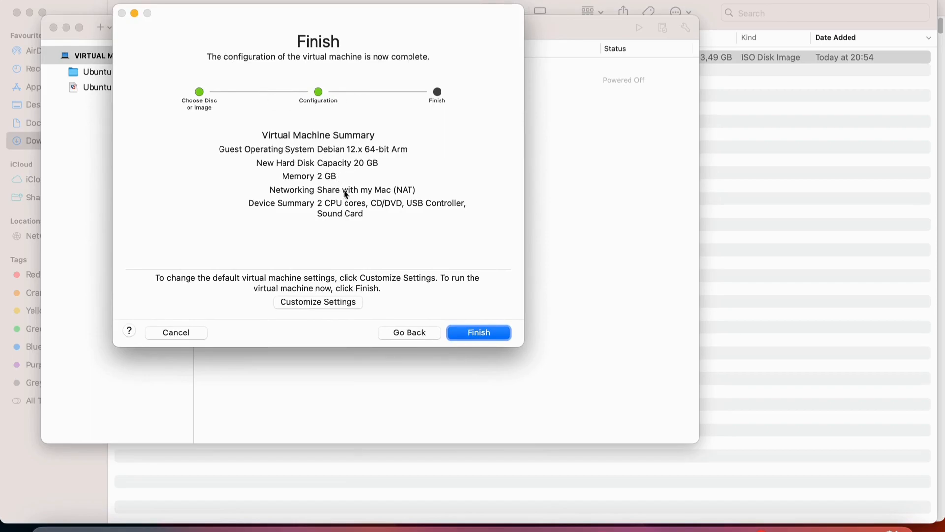
Choose to customize the new virtual machine's settings and save it as Kali-Linux in the Virtual Machines folder.
left_click(344, 302)
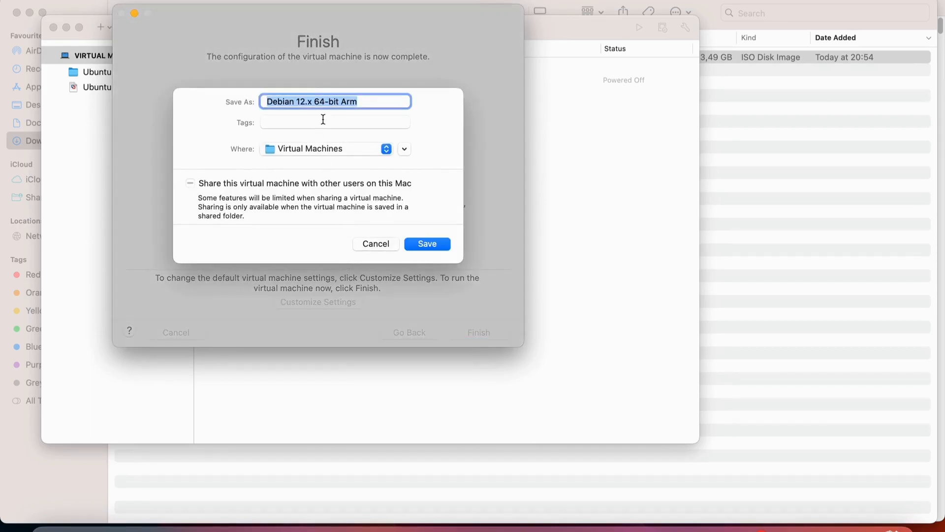
key("BackSpace")
type("Kali")
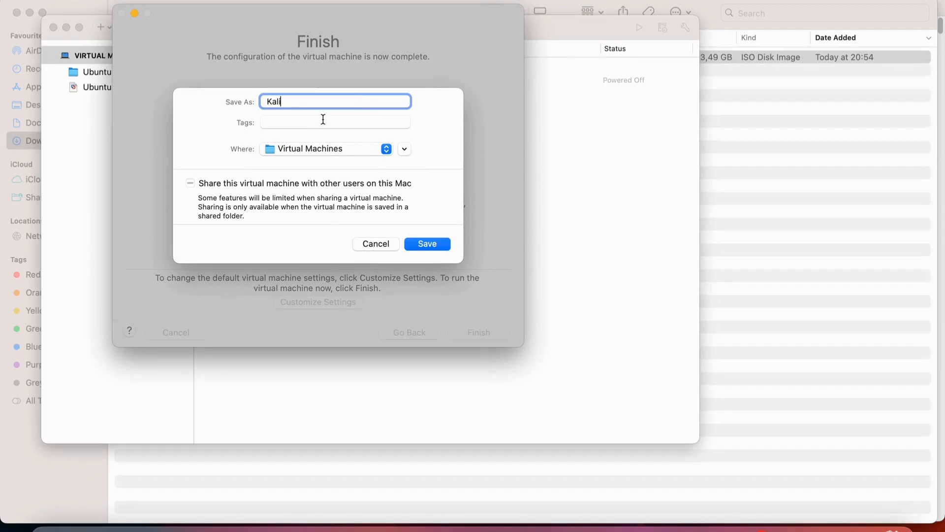
type("-Lin")
key("BackSpace")
key("BackSpace")
key("BackSpace")
type("Linux")
left_click(428, 244)
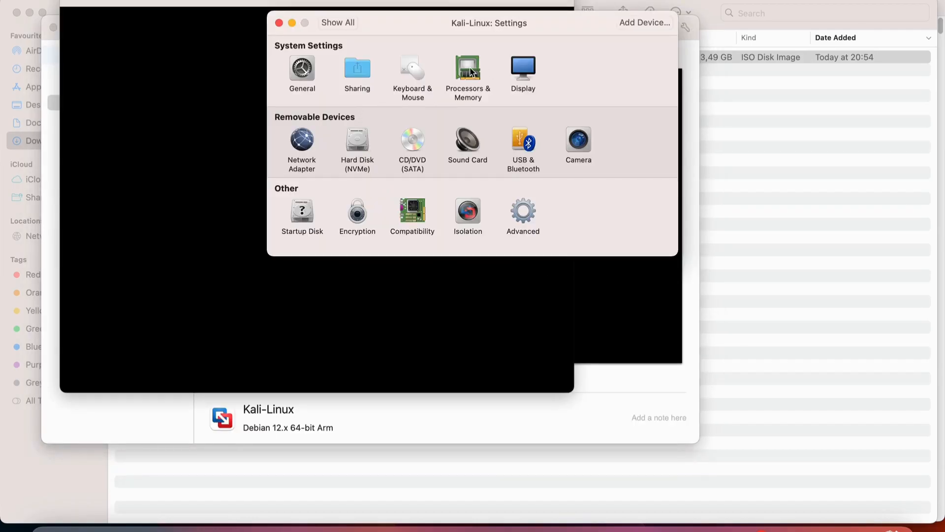
Set the Kali-Linux virtual machine's memory to 4096 MB and close its settings.
left_click(469, 70)
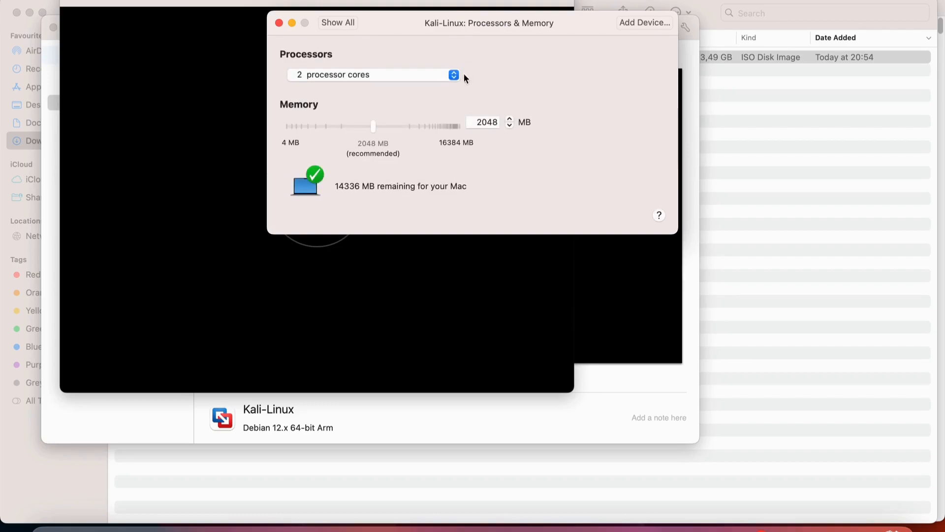
left_click(485, 123)
key("BackSpace")
type("4")
key("BackSpace")
key("BackSpace")
left_click(510, 125)
left_click(509, 119)
left_click(495, 121)
double_click(496, 122)
type("4096")
left_click(390, 147)
double_click(481, 122)
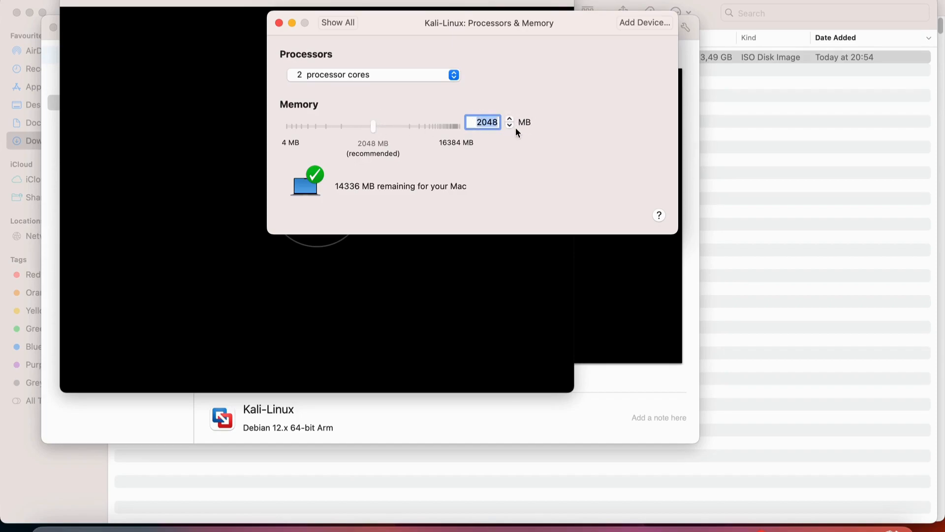
type("4096")
key("Return")
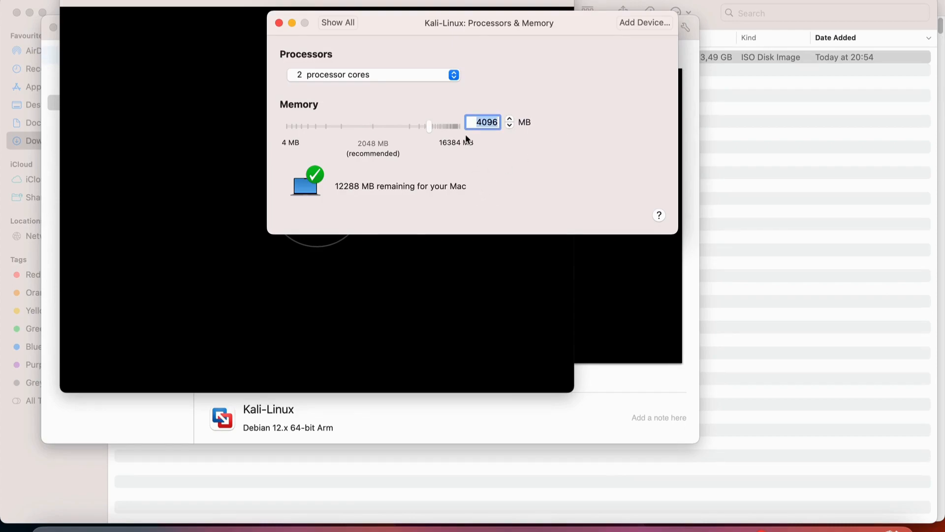
left_click(324, 23)
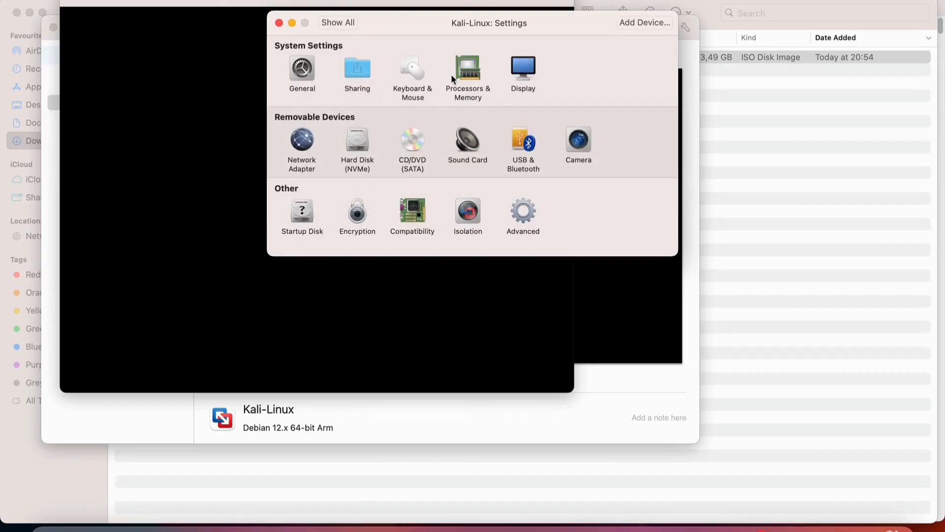
left_click(279, 23)
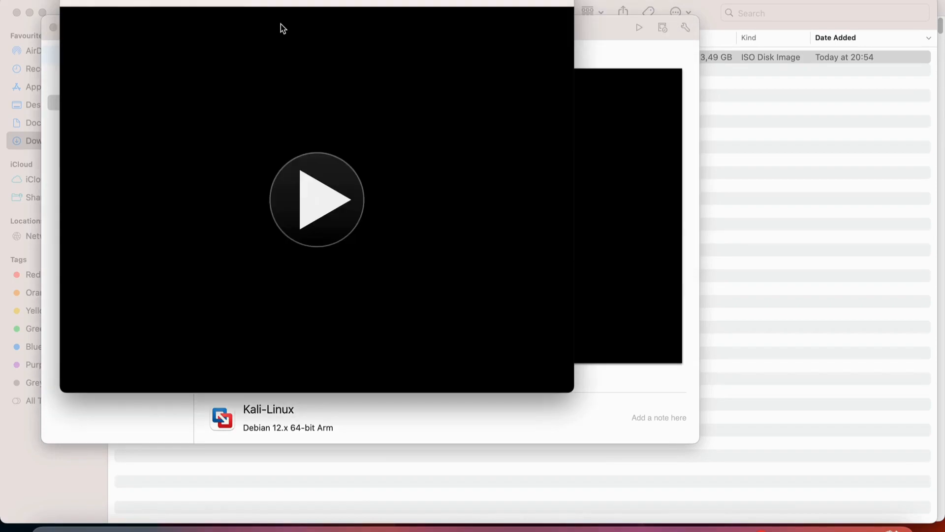
Boot the Kali-Linux virtual machine into the Graphical install and accept English as the installation language.
left_click(307, 195)
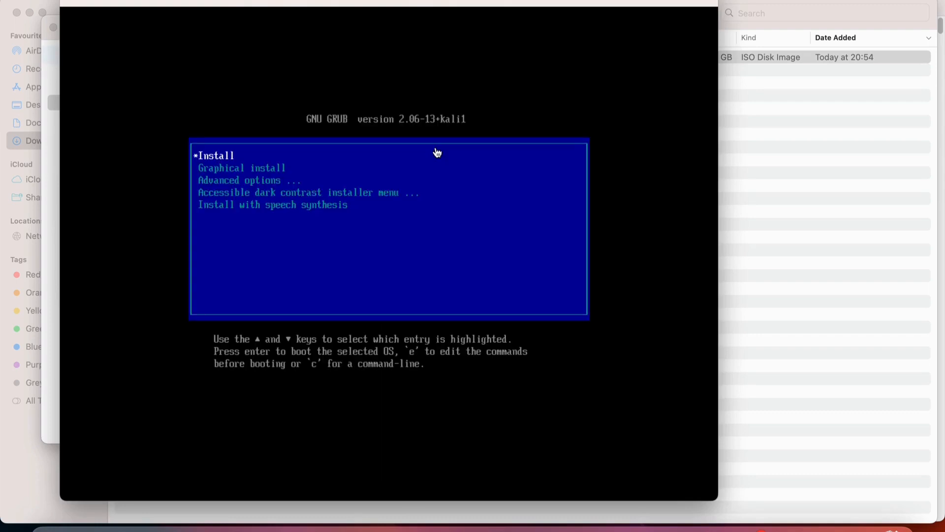
key("Down")
key("Return")
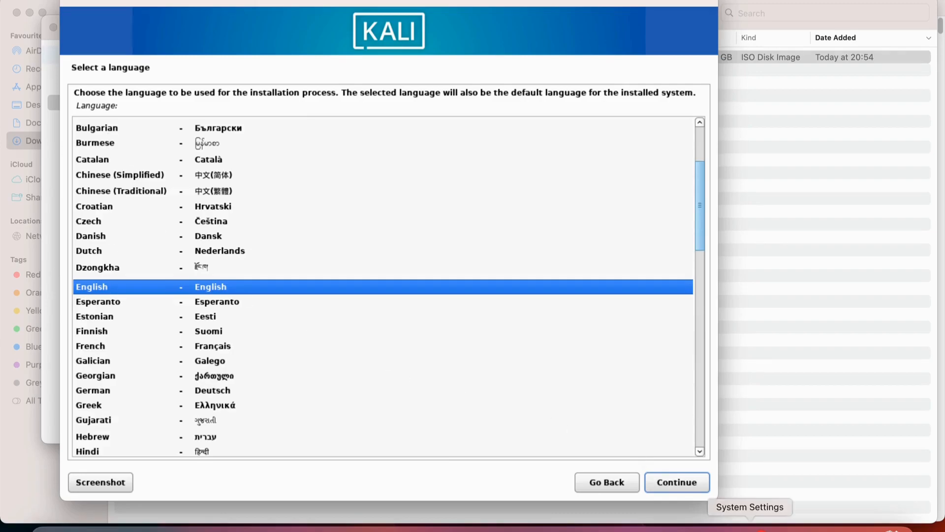
left_click(668, 479)
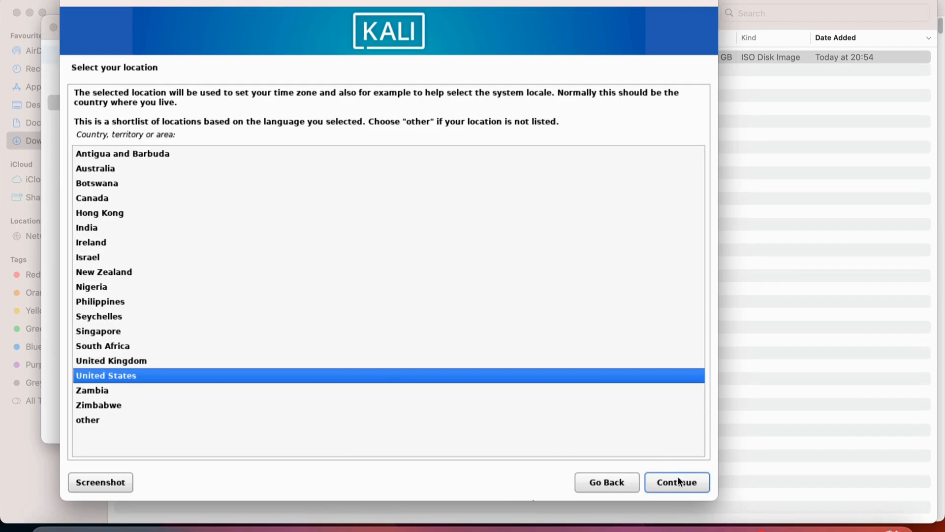
Set the installer's location to United States and the keyboard keymap to British English.
key("Down")
key("Down")
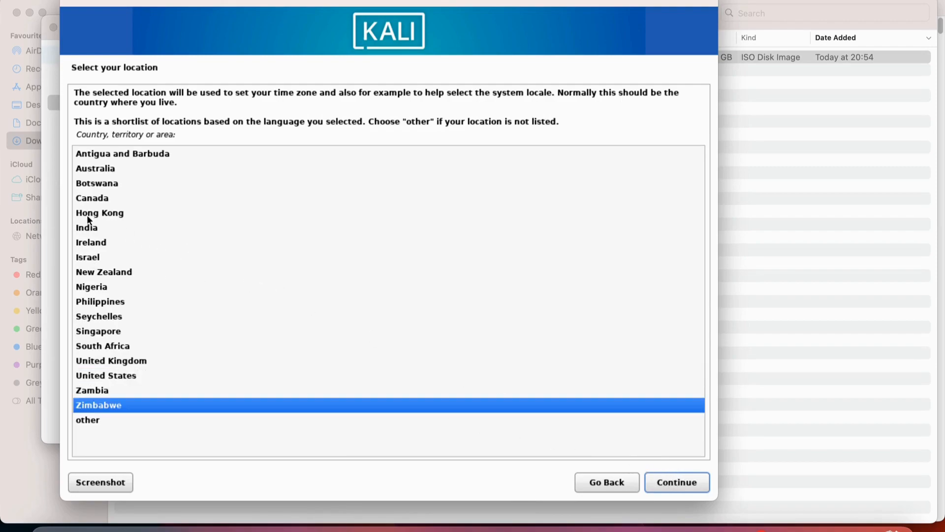
left_click(118, 379)
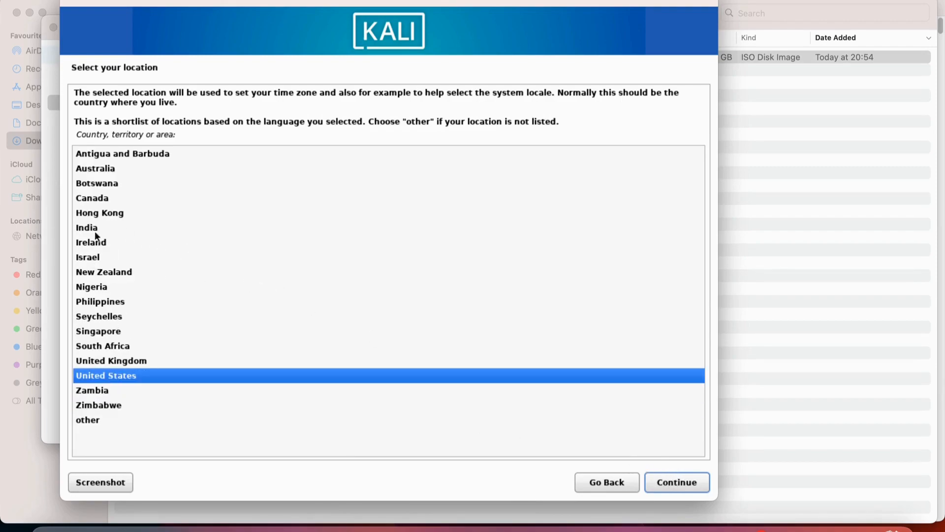
left_click(676, 483)
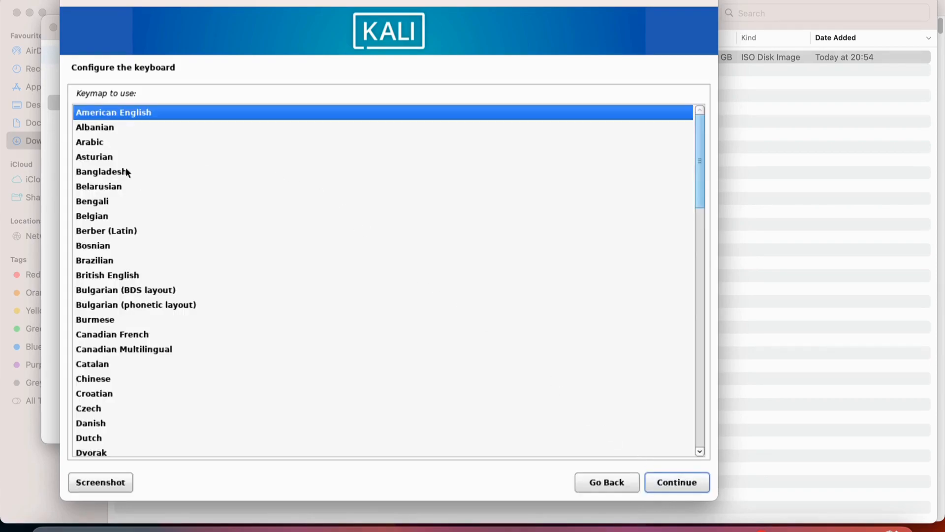
left_click(131, 276)
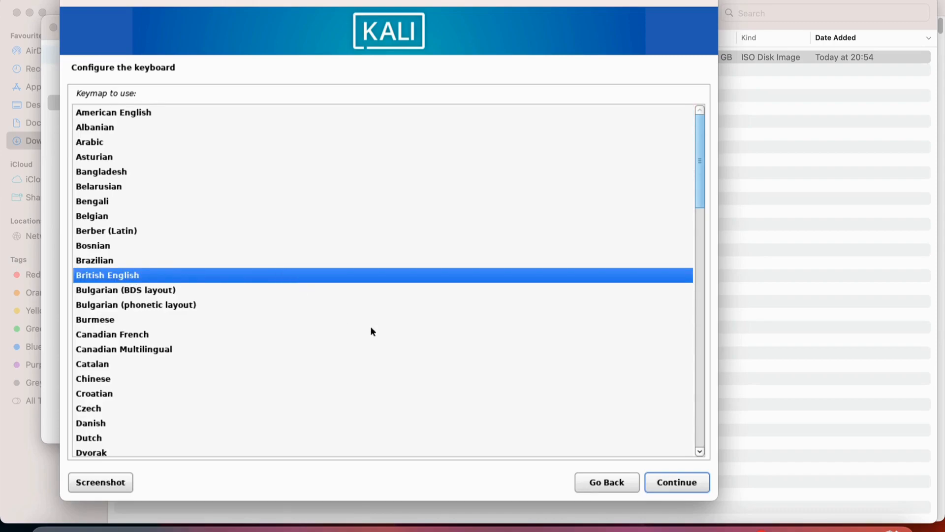
left_click(673, 481)
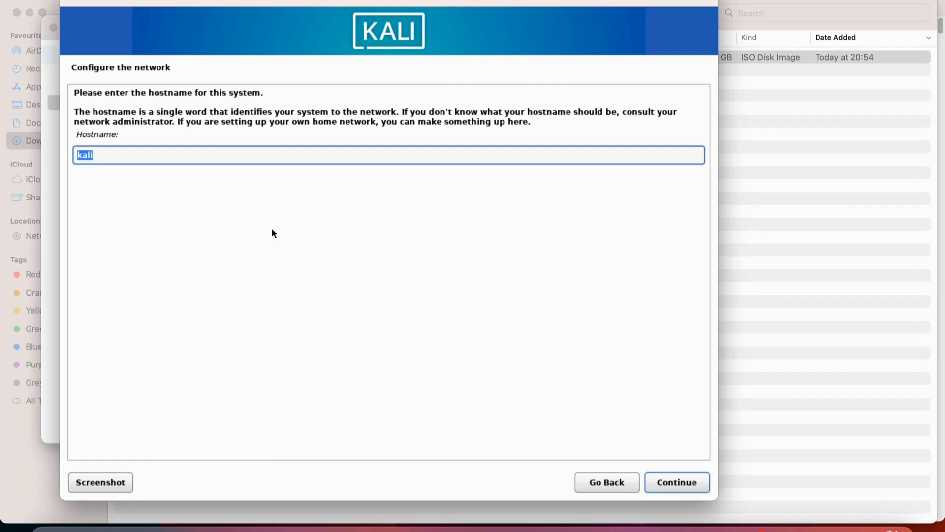
Append host to the proposed hostname kali and set the domain name to example.com.
key("Right")
type("host")
left_click(683, 481)
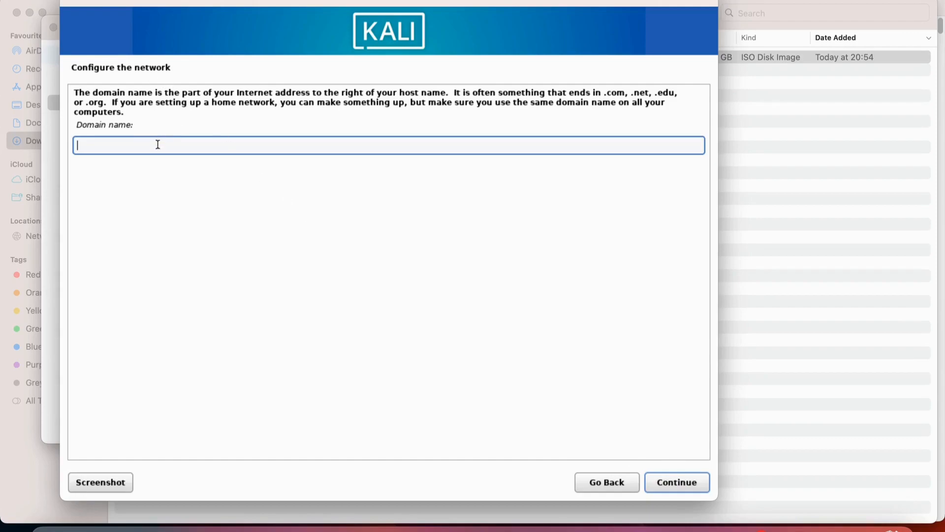
type("example.com")
left_click(671, 482)
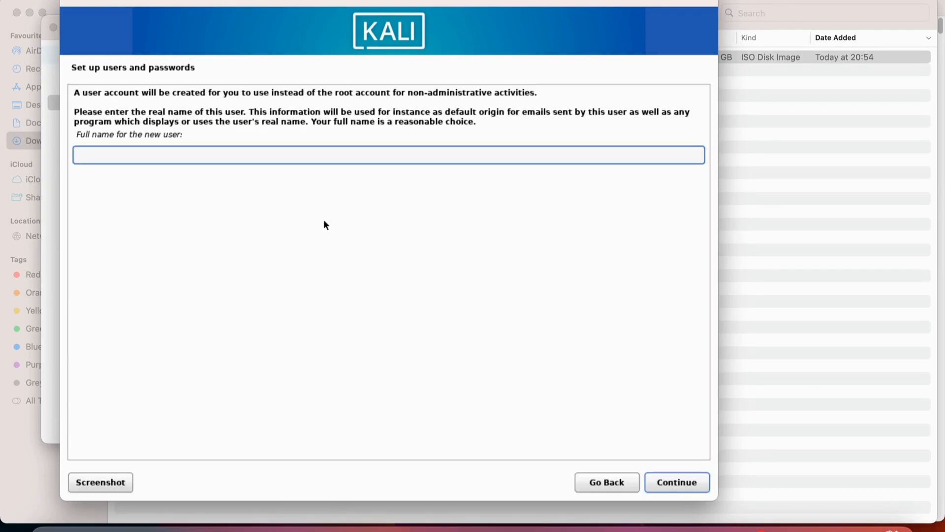
Enter kali as the full name for the new user account.
type("kali")
left_click_drag(88, 93, 532, 94)
left_click(484, 109)
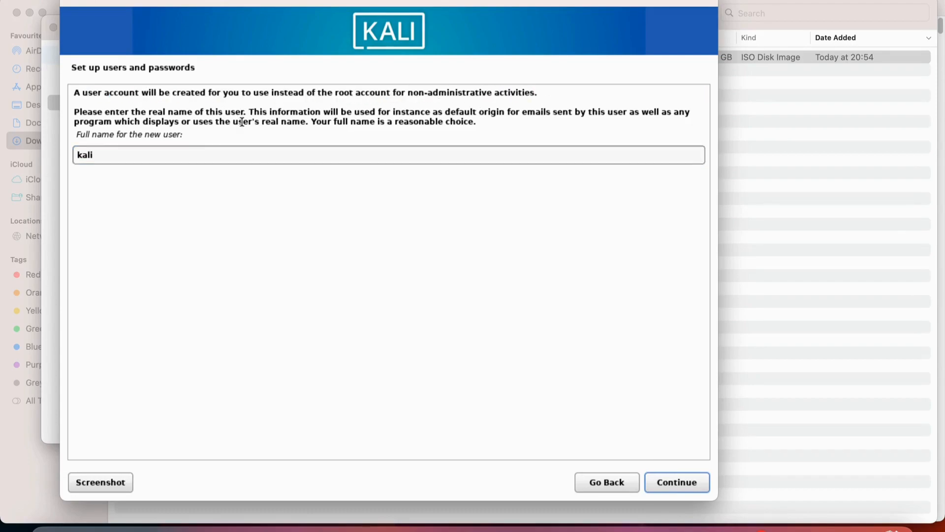
Extend the new user's full name to kali linux user and accept kali as the account's username.
left_click(155, 156)
type("linux user")
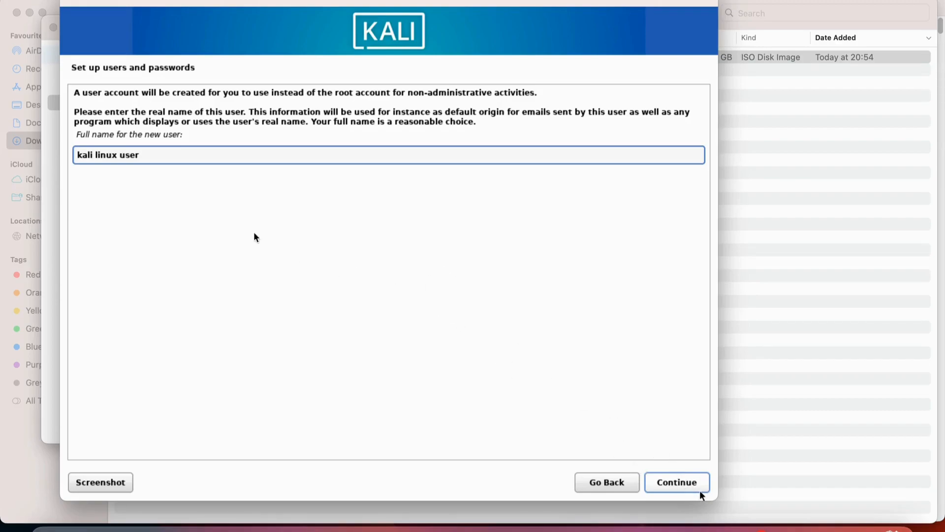
key("BackSpace")
key("BackSpace")
key("BackSpace")
key("BackSpace")
key("BackSpace")
left_click(676, 483)
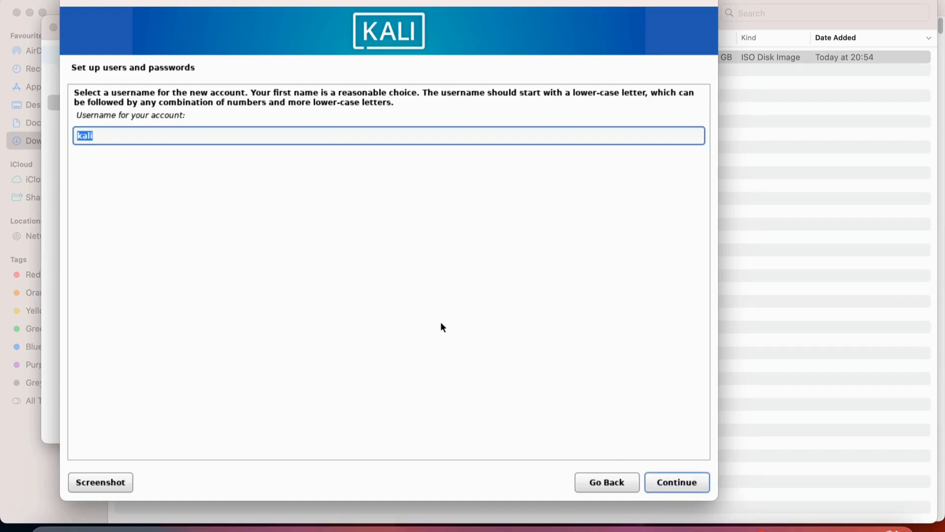
left_click(675, 482)
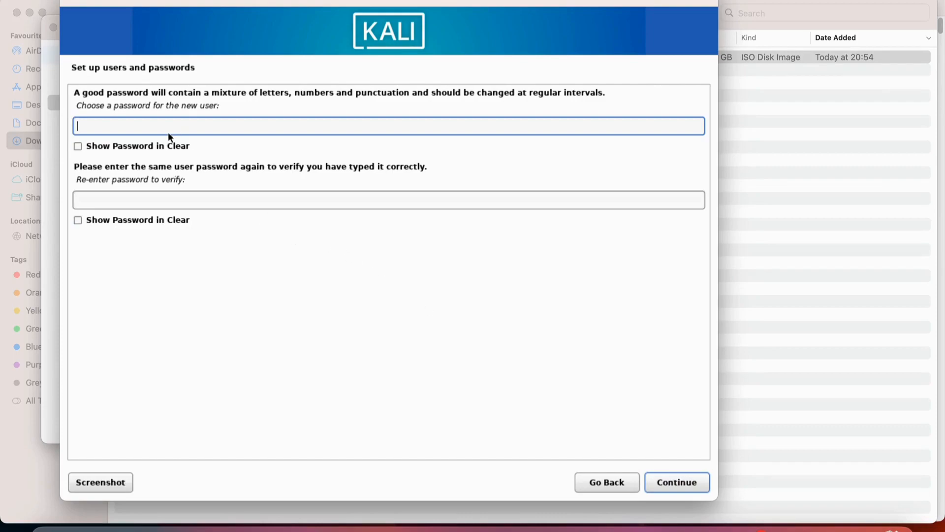
Enter and verify the new user's account password, and accept Eastern as the time zone.
type("k••••••")
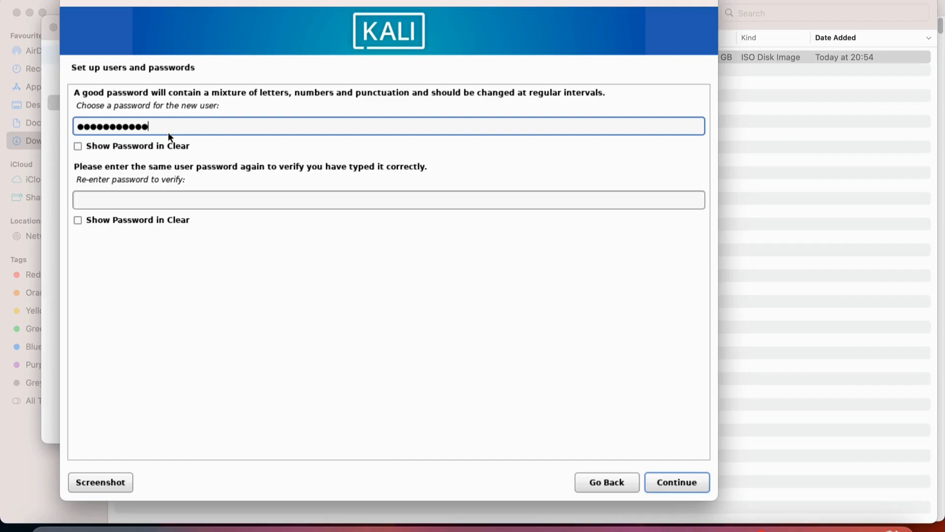
left_click(161, 200)
type("••••••••••••")
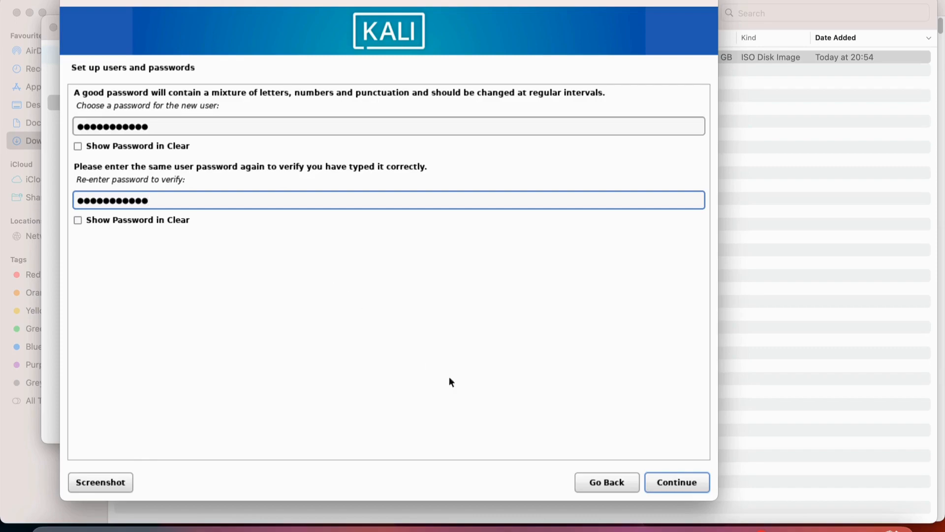
left_click(669, 480)
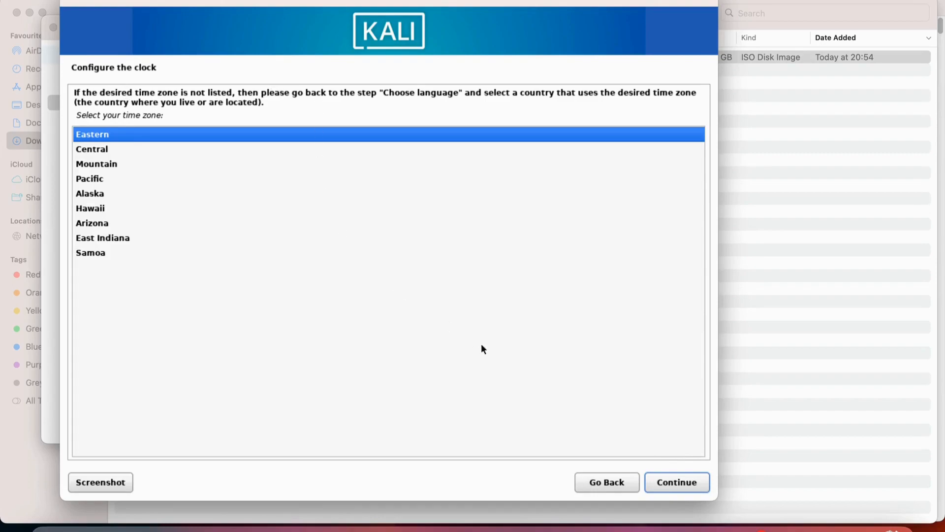
left_click(672, 483)
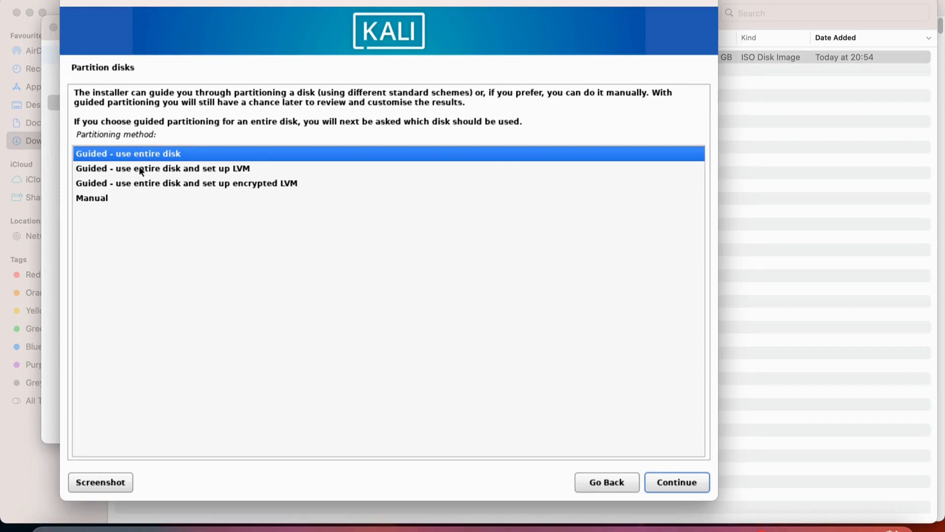
Choose the Guided - use entire disk partitioning method for the VMware Virtual NVMe Disk /dev/nvme0n1.
left_click(153, 169)
left_click(149, 186)
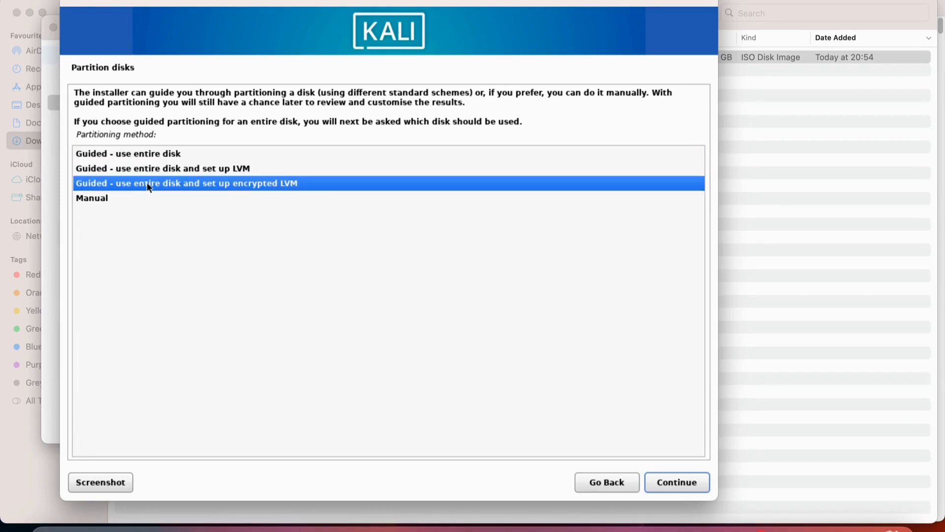
left_click(92, 198)
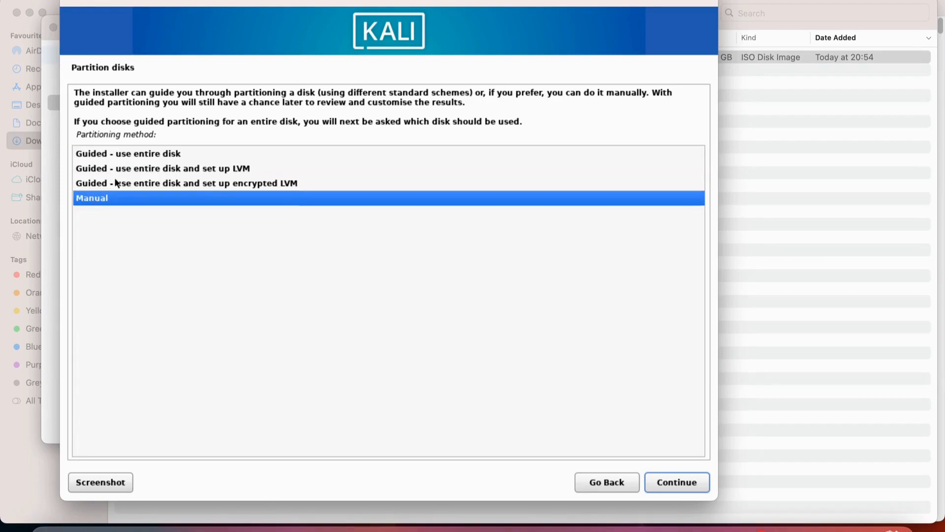
left_click(123, 154)
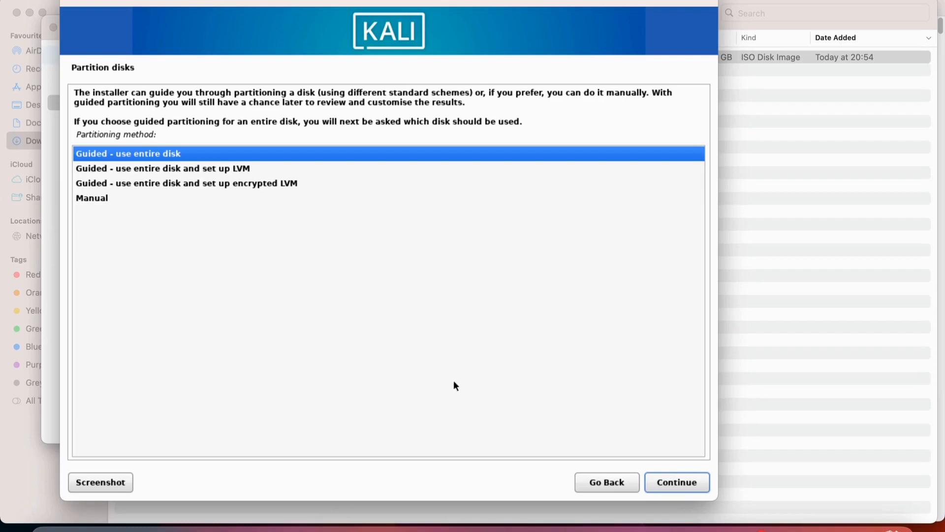
left_click(673, 482)
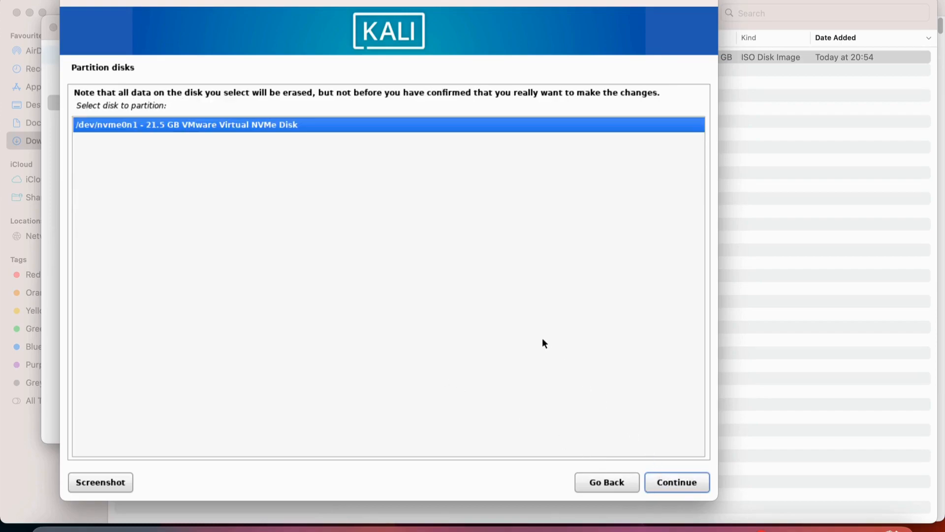
left_click(655, 481)
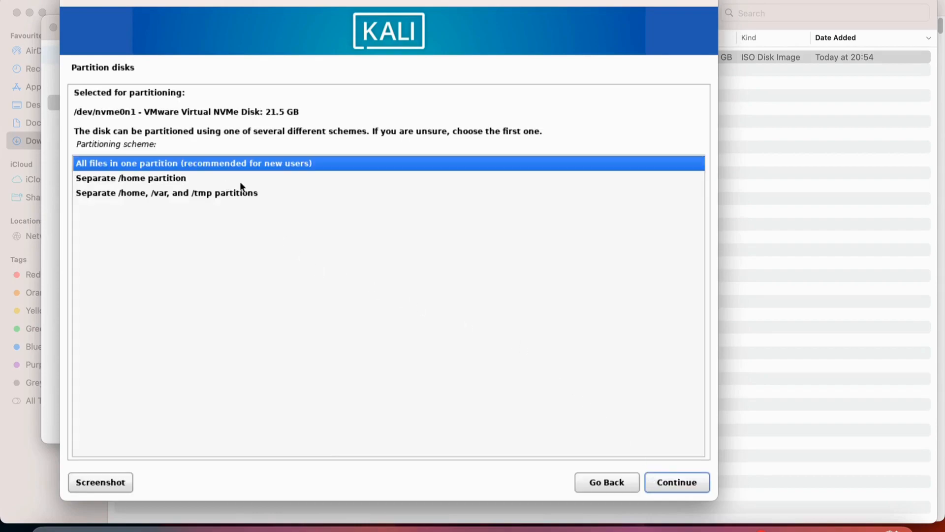
Set the partitioning scheme to All files in one partition.
left_click(145, 195)
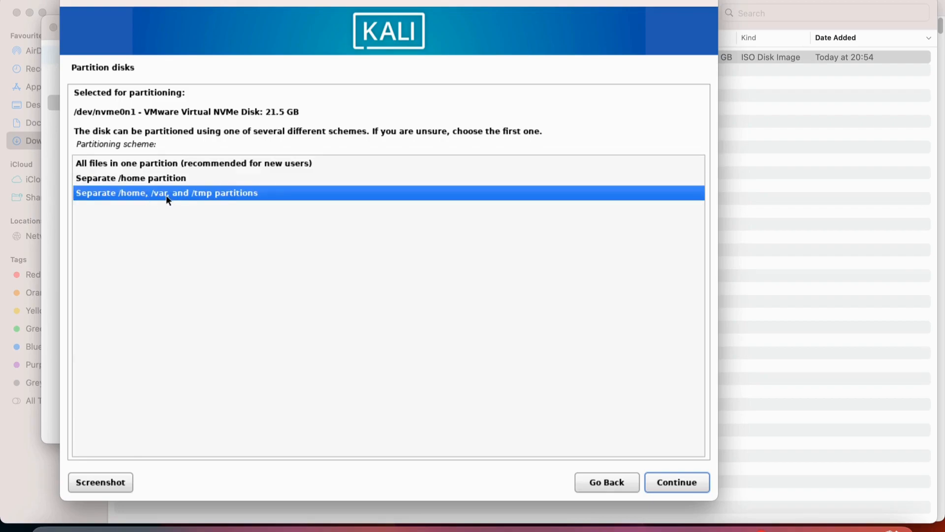
left_click(164, 165)
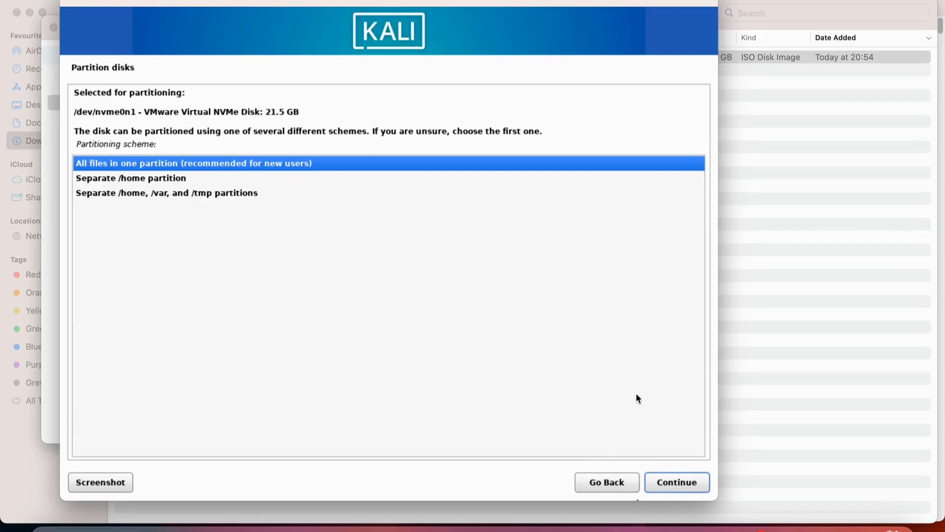
left_click(680, 482)
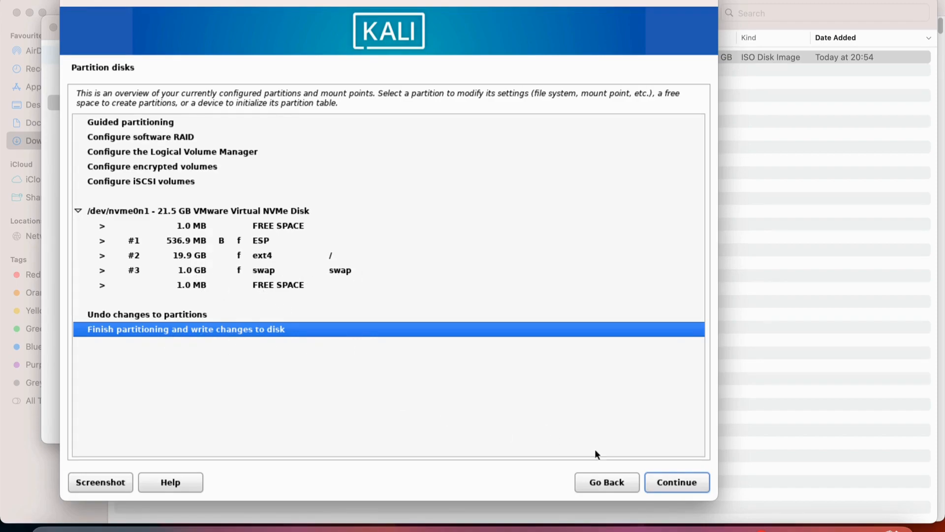
Finish partitioning and agree to write the changes to the disk.
left_click(662, 482)
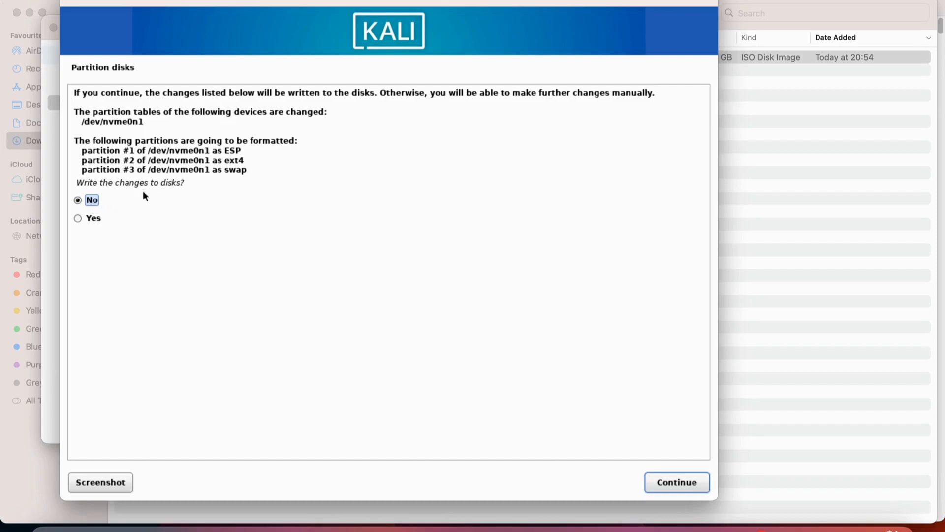
left_click(90, 217)
left_click(671, 482)
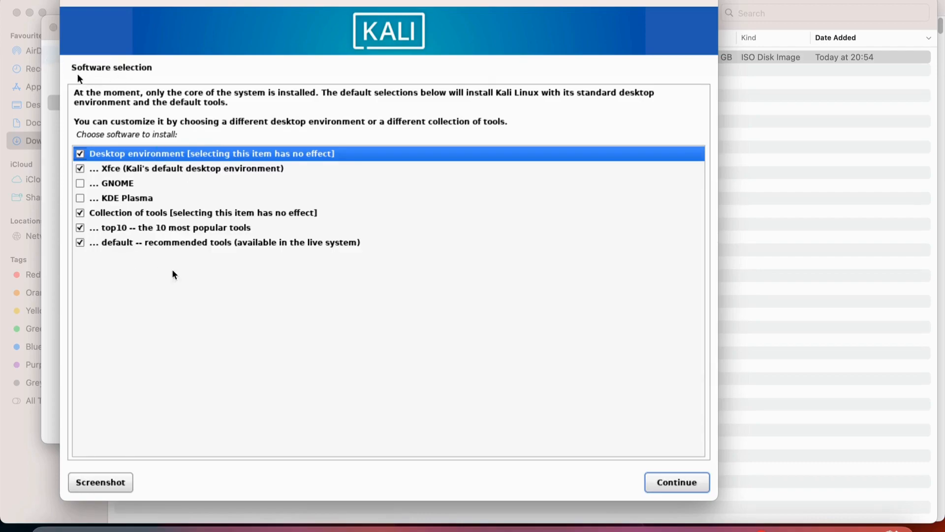
Install the default software selection with the Xfce desktop and recommended tools, and reboot once the installation completes.
left_click(665, 482)
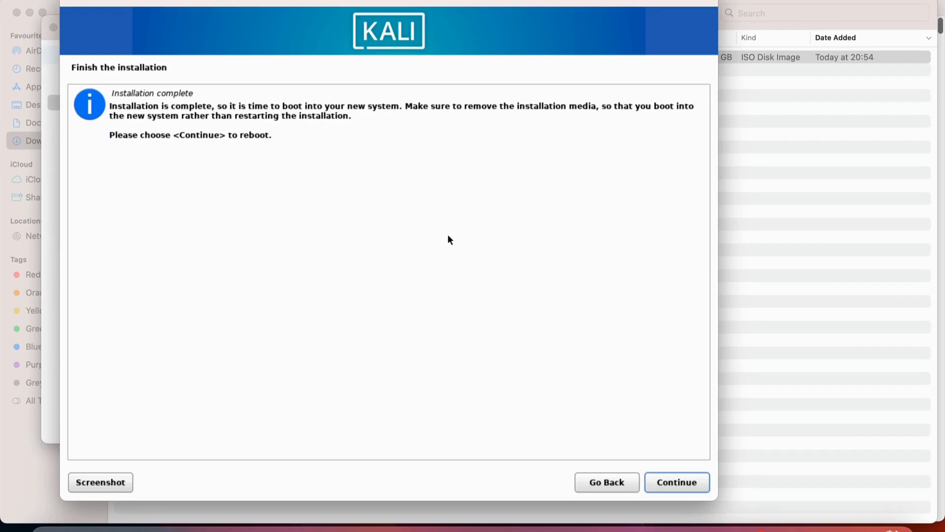
left_click_drag(174, 106, 650, 107)
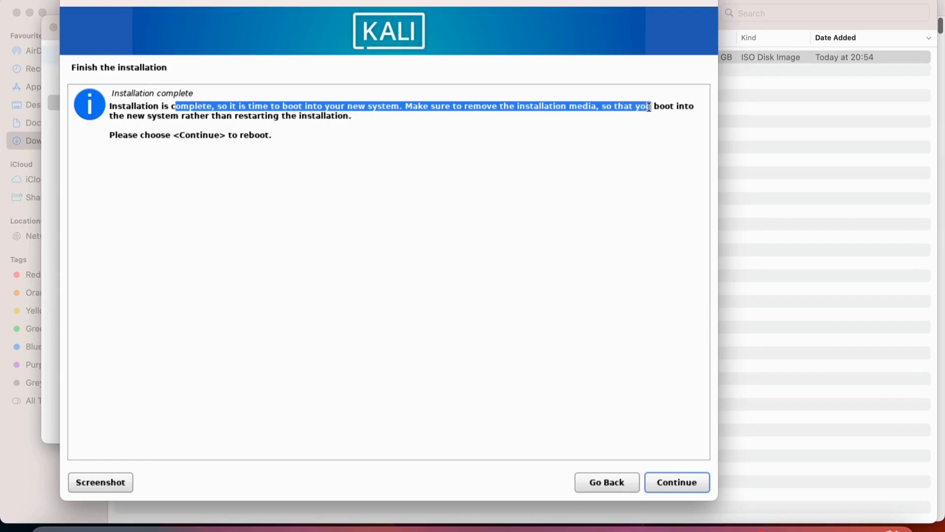
left_click_drag(200, 117, 354, 117)
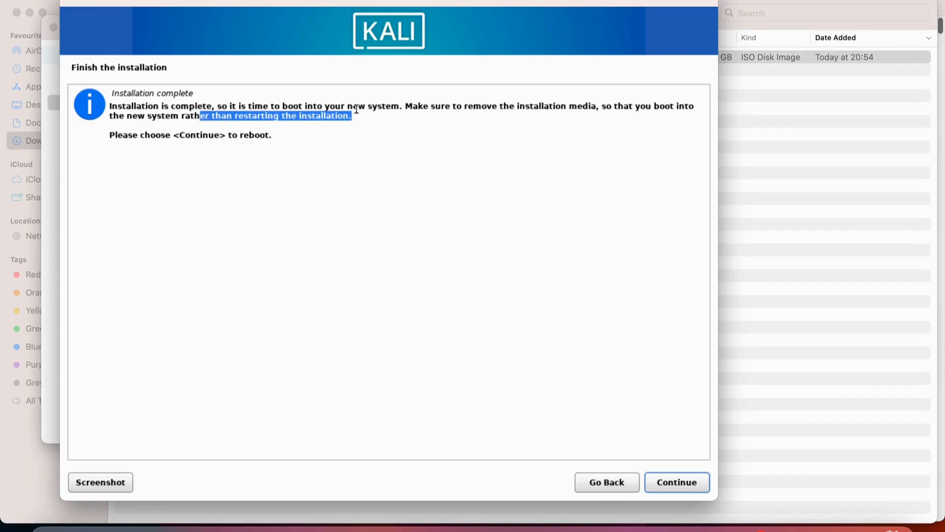
left_click(683, 472)
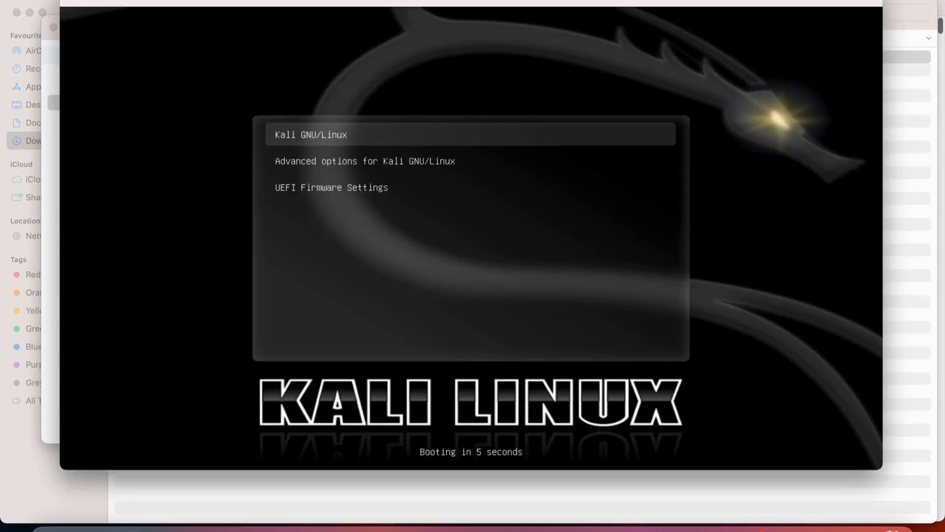
Boot the Kali GNU/Linux entry from the boot menu.
key("Down")
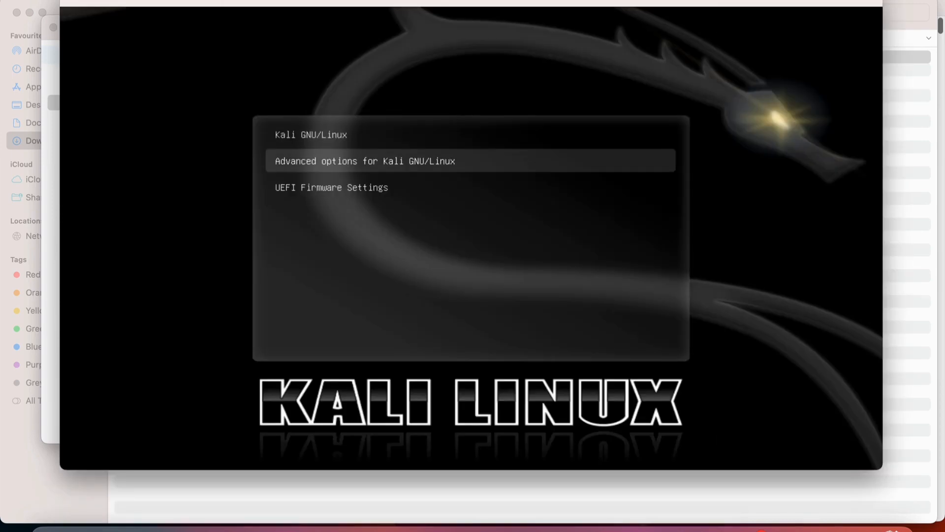
key("Down")
key("Up")
key("Up")
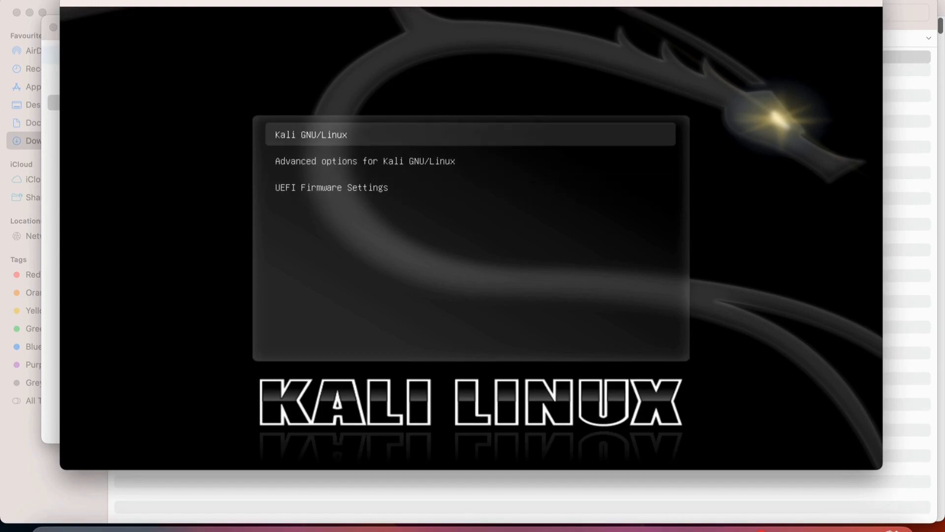
key("Return")
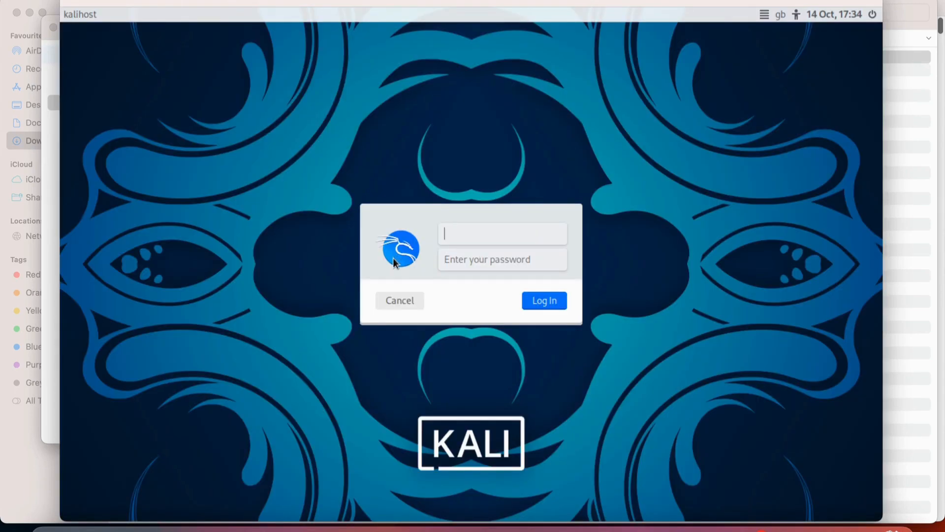
Log in to the Kali desktop as kali with the account password.
type("kali")
key("Tab")
type("••••••••••")
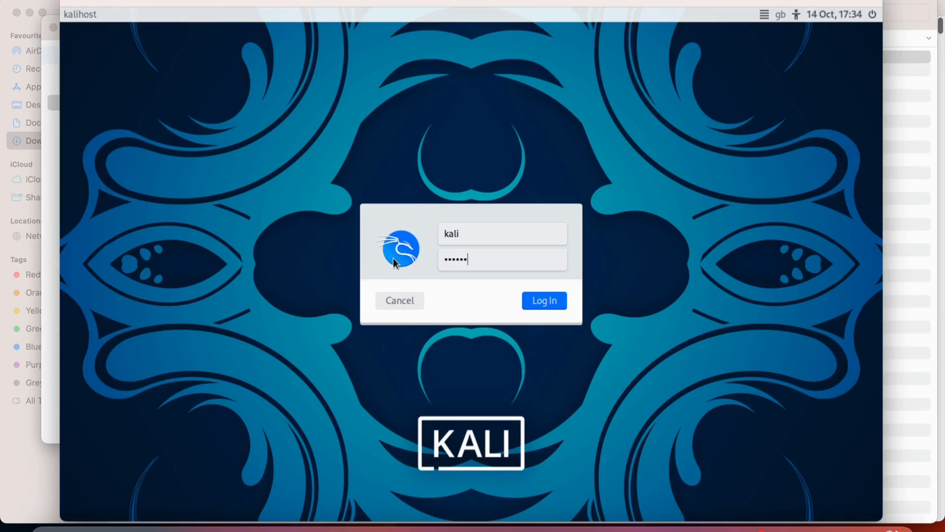
type("•")
key("Return")
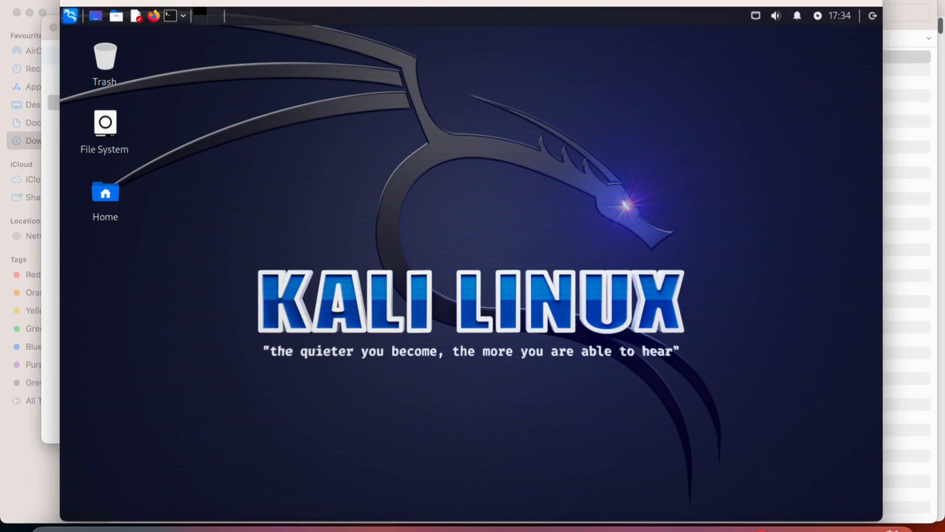
Apply Resize Virtual Machine to Fit and widen the virtual machine's window across the Mac screen.
left_click(168, 0)
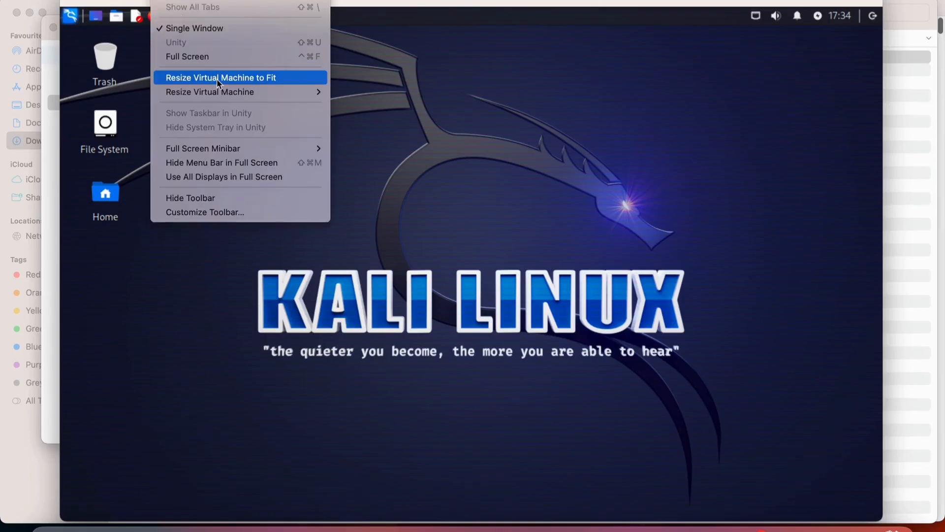
left_click(234, 78)
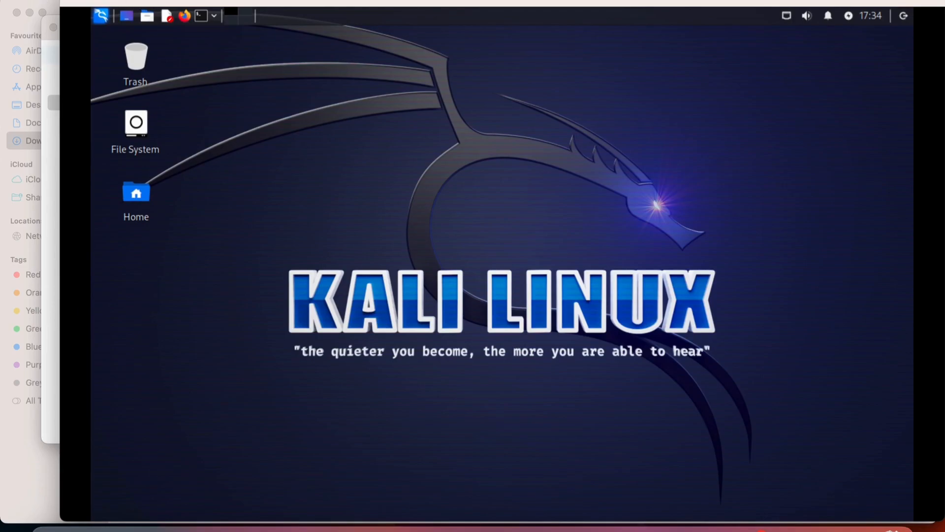
left_click_drag(60, 2, 2, 3)
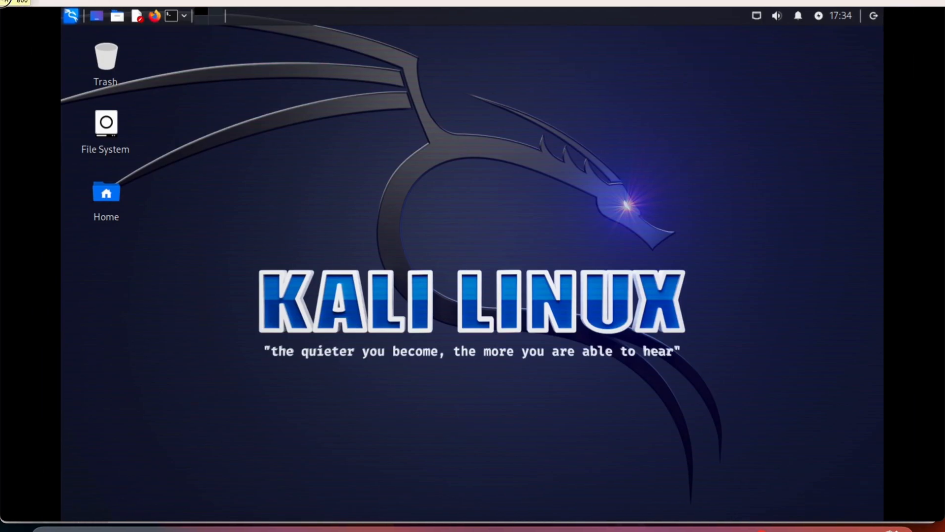
Open a terminal in the Kali Desktop folder.
right_click(348, 120)
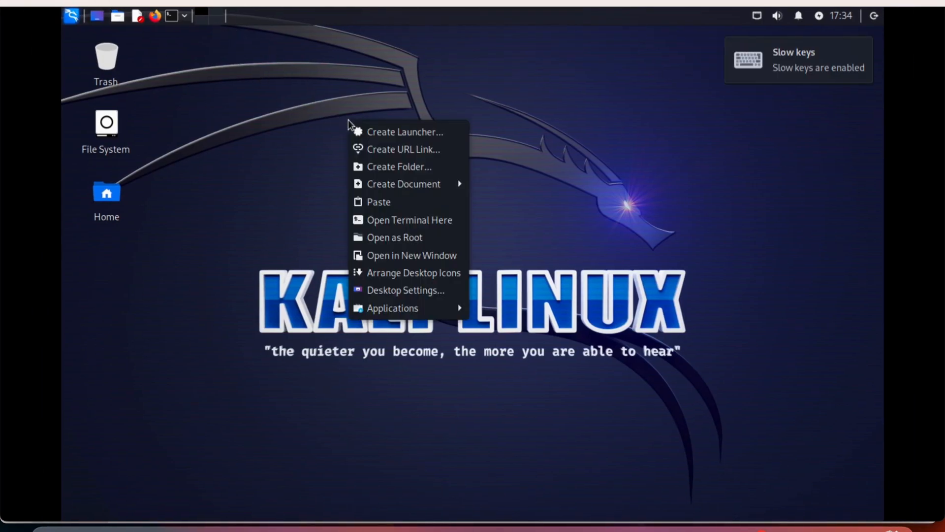
left_click(446, 220)
type("##")
key("BackSpace")
key("BackSpace")
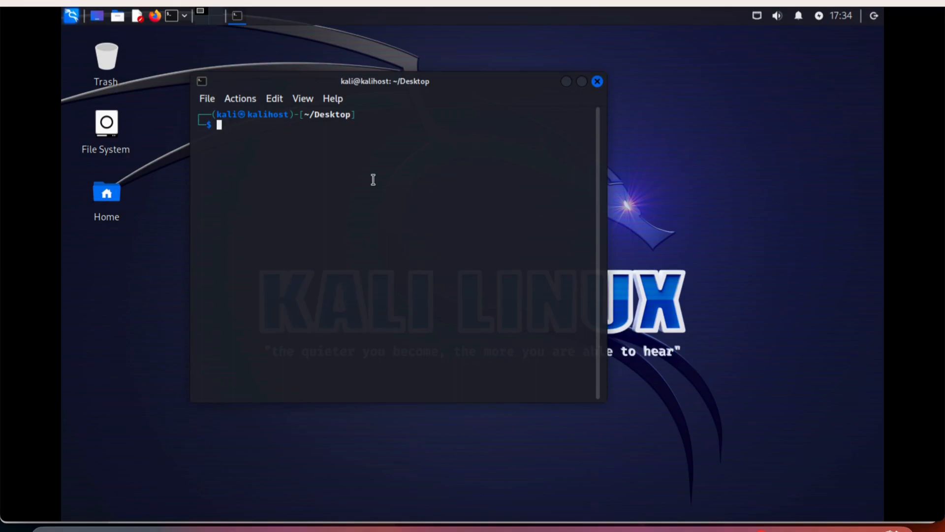
Run df -h in the terminal and examine the disk usage of the root filesystem.
key("Return")
key("Return")
type("df -h")
key("Return")
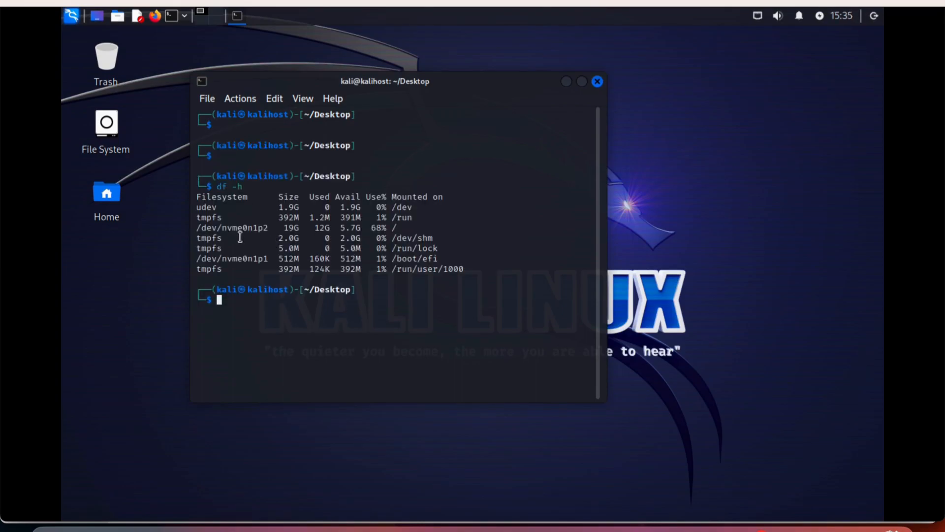
left_click_drag(237, 228, 398, 228)
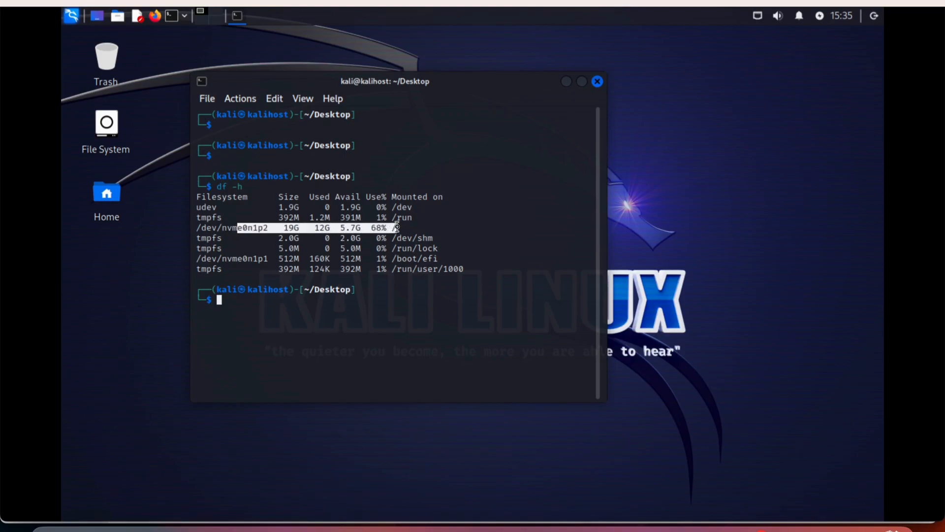
left_click(333, 311)
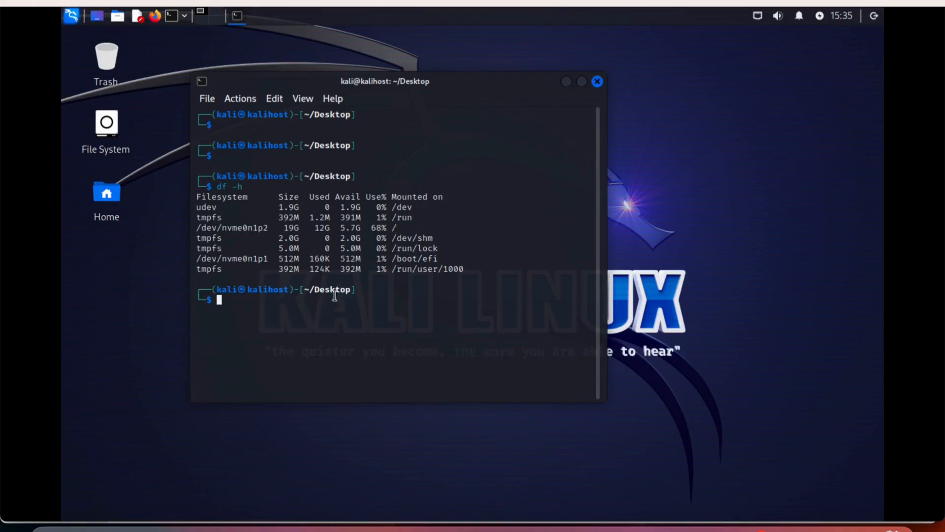